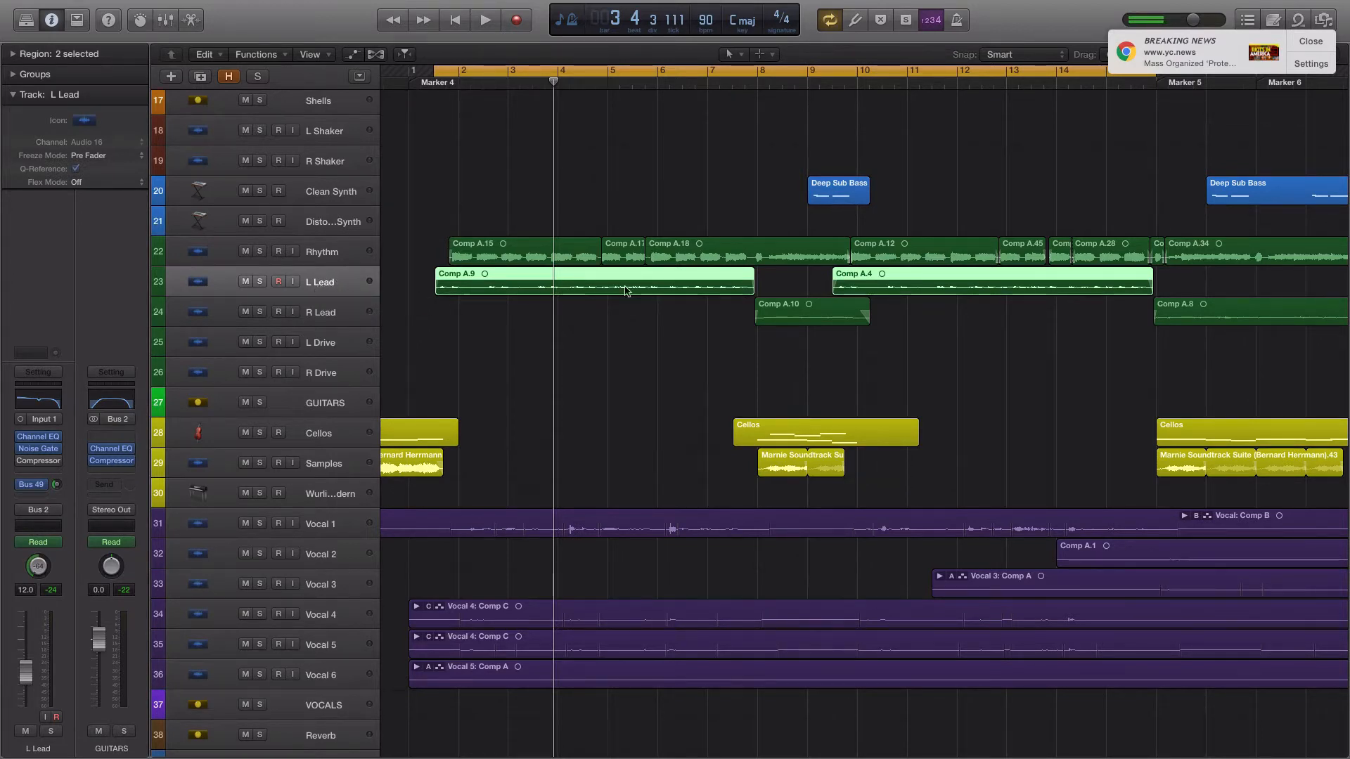
Step: Play back the full mix from the verse to hear the L Lead guitar in context, and stop playback
mouse_move(40, 452)
scroll(362, 289, left, 3)
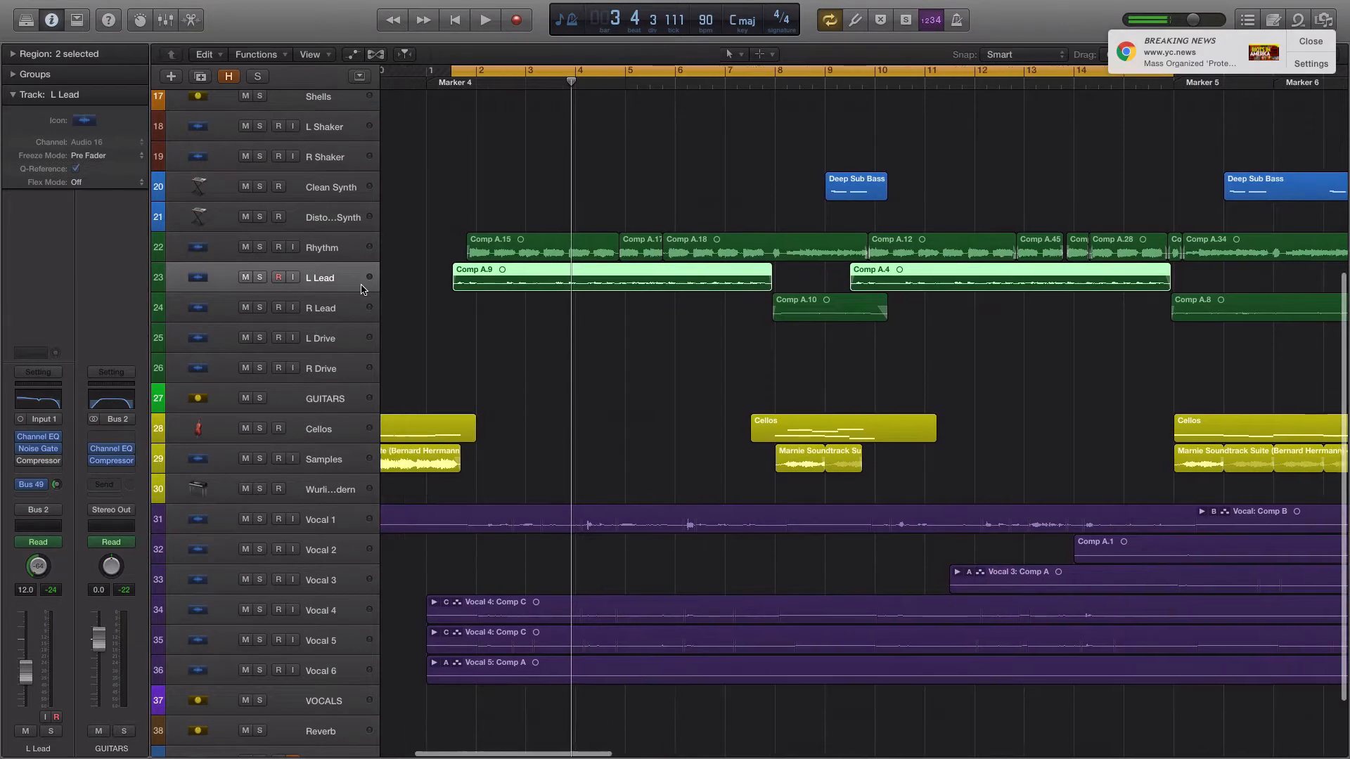
scroll(362, 288, left, 2)
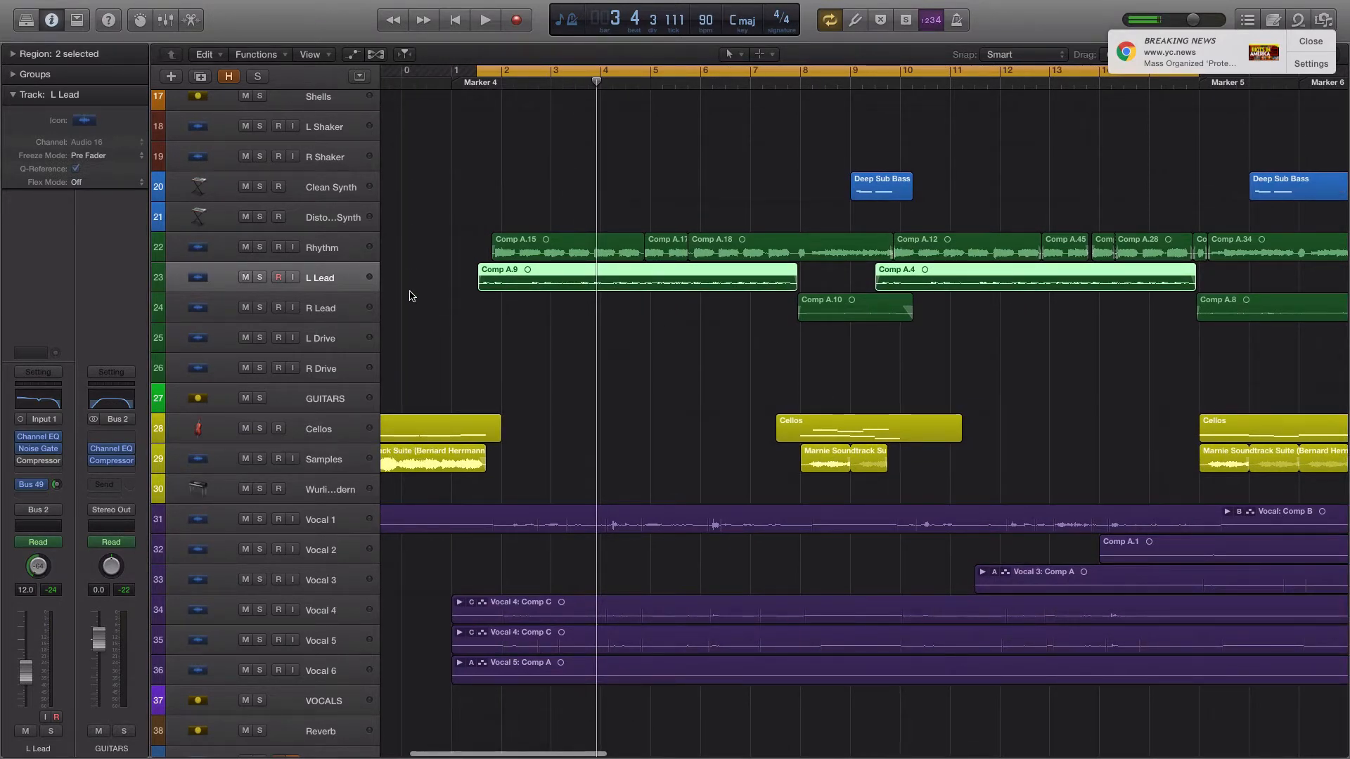
key(space)
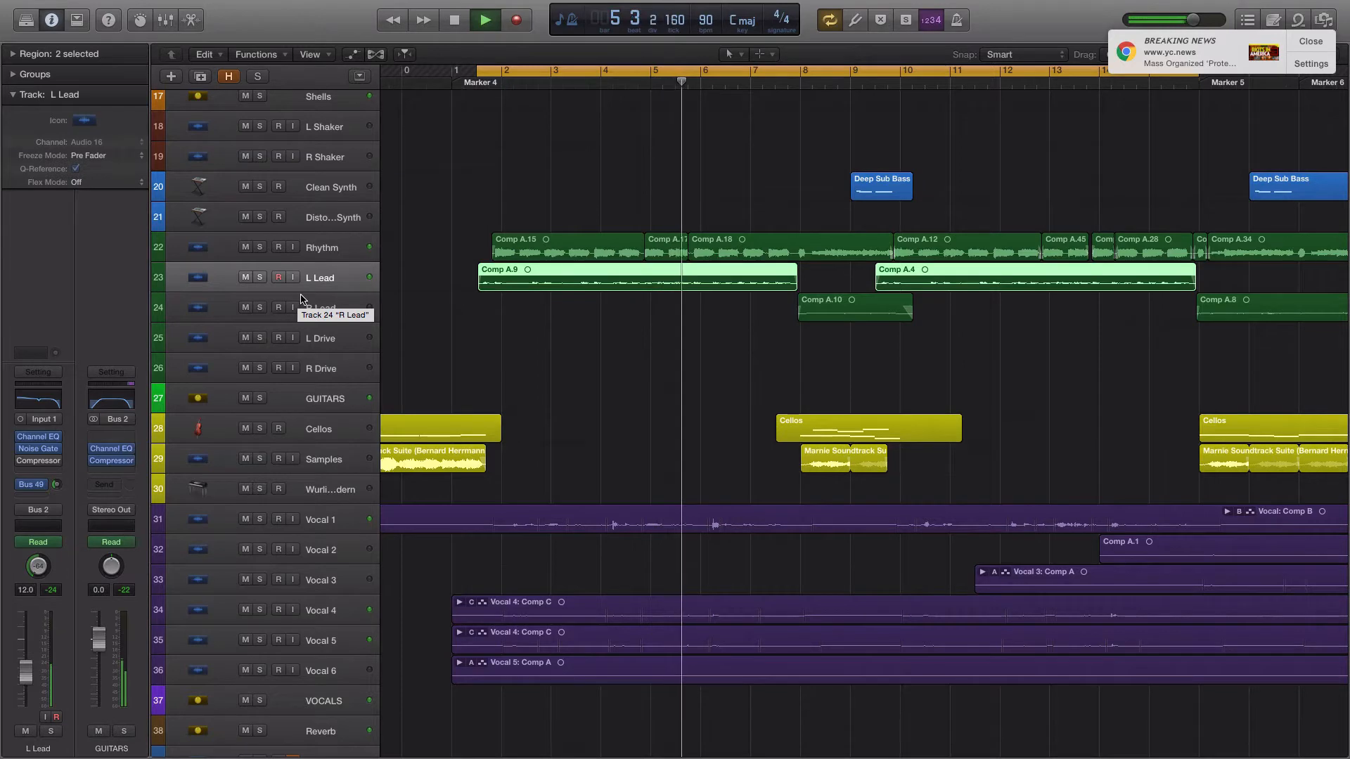
key(space)
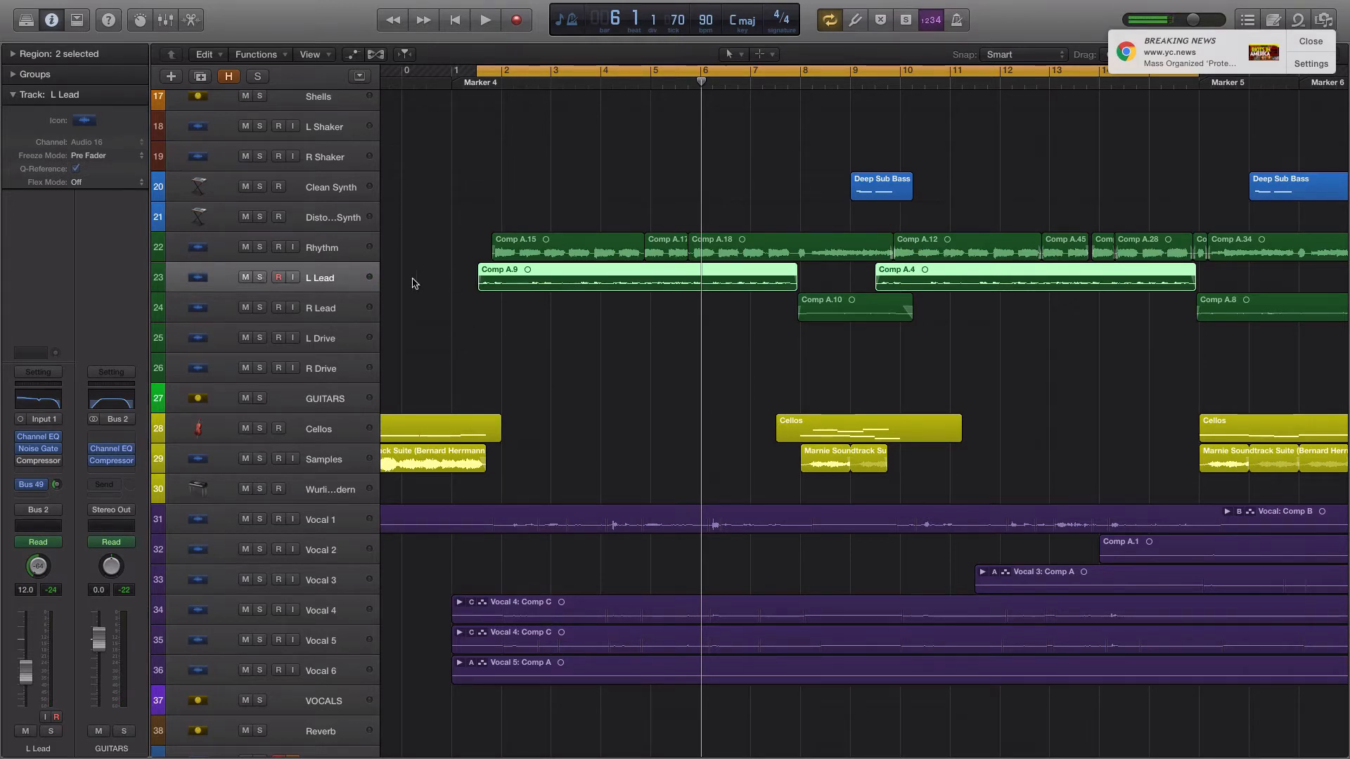
Step: Listen to the L Lead track soloed, and take it out of solo after stopping playback
click(261, 277)
key(space)
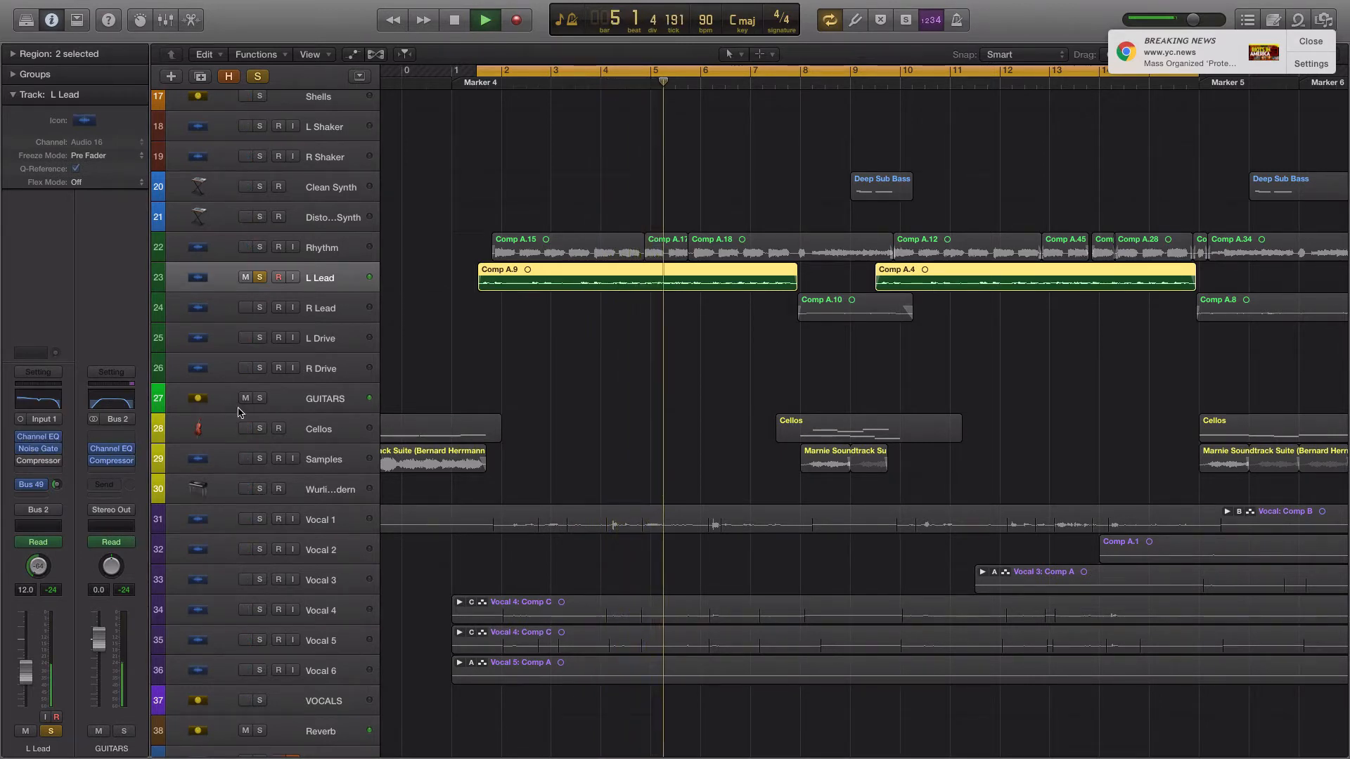
key(space)
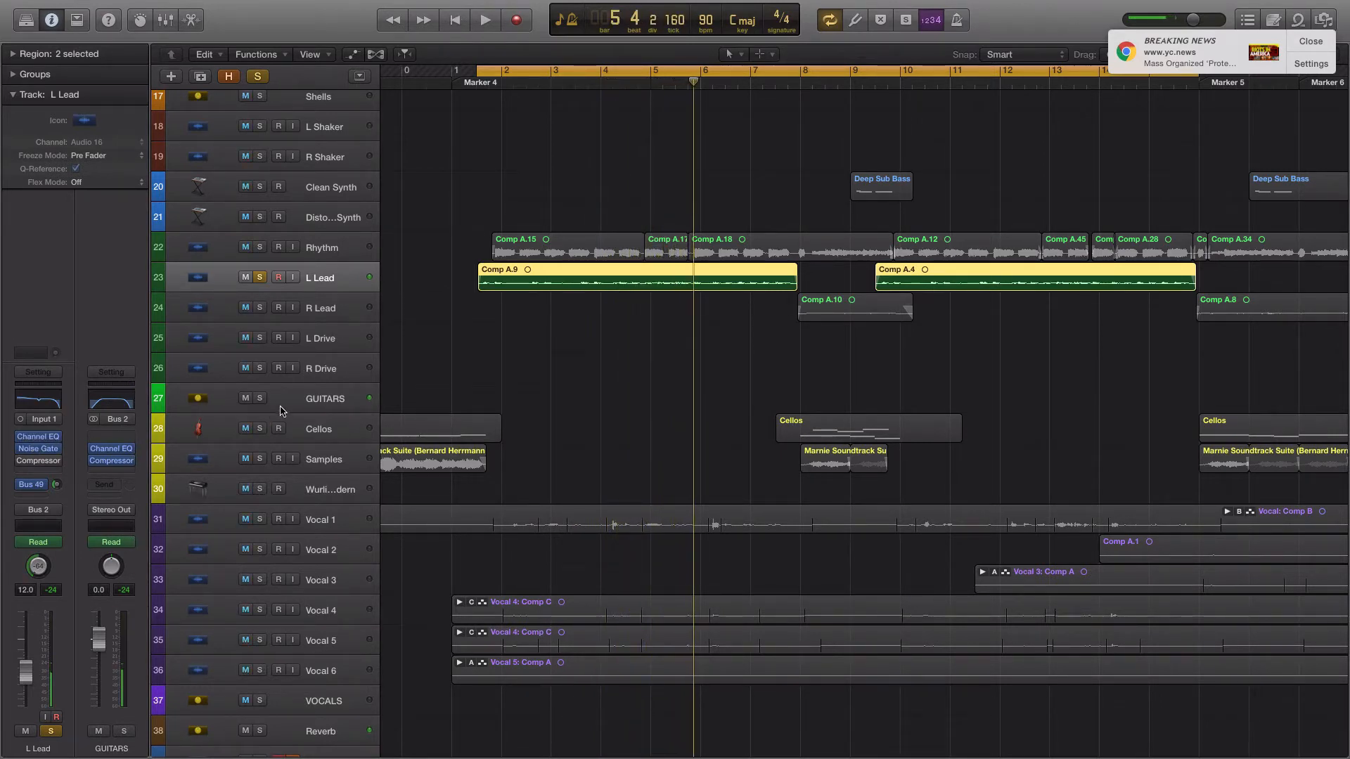
click(258, 277)
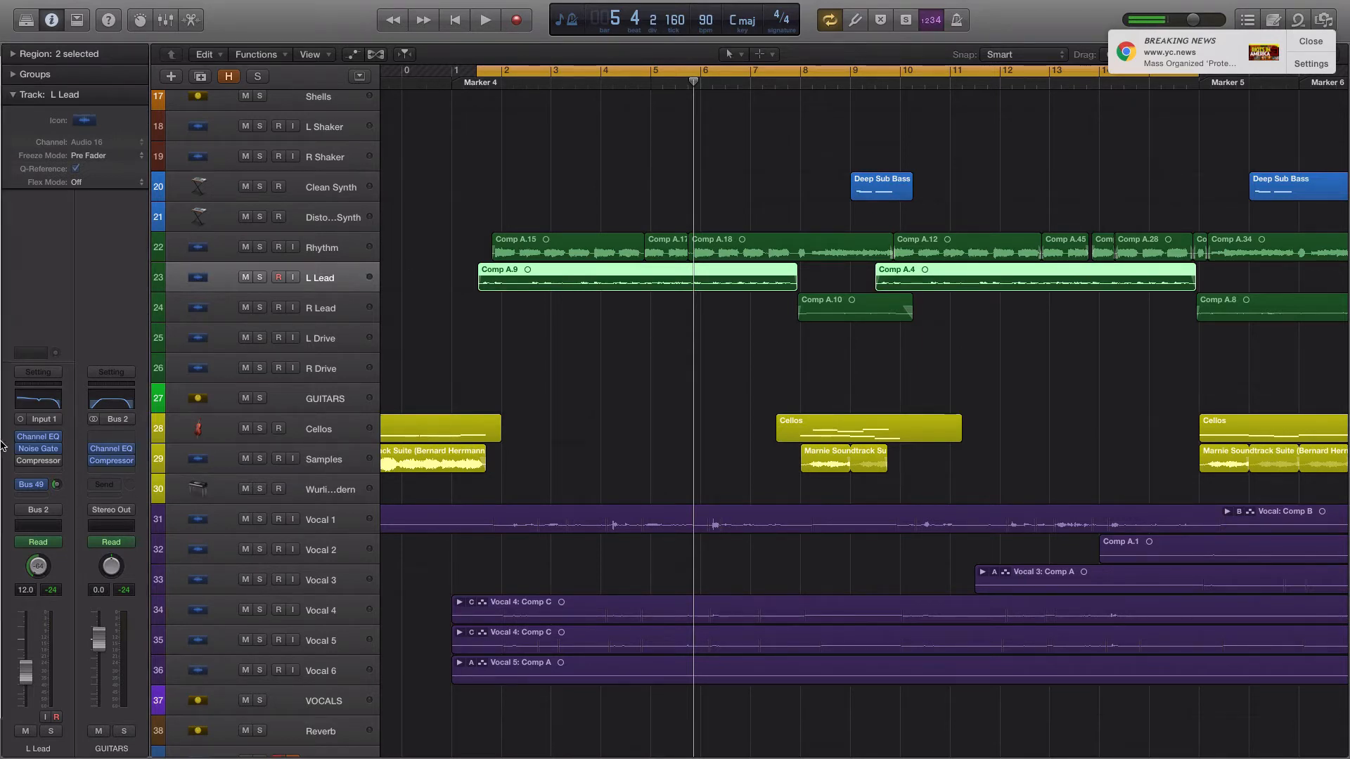
Step: Bypass the Bus 49 send on the L Lead track and dismiss the breaking news notification
click(277, 278)
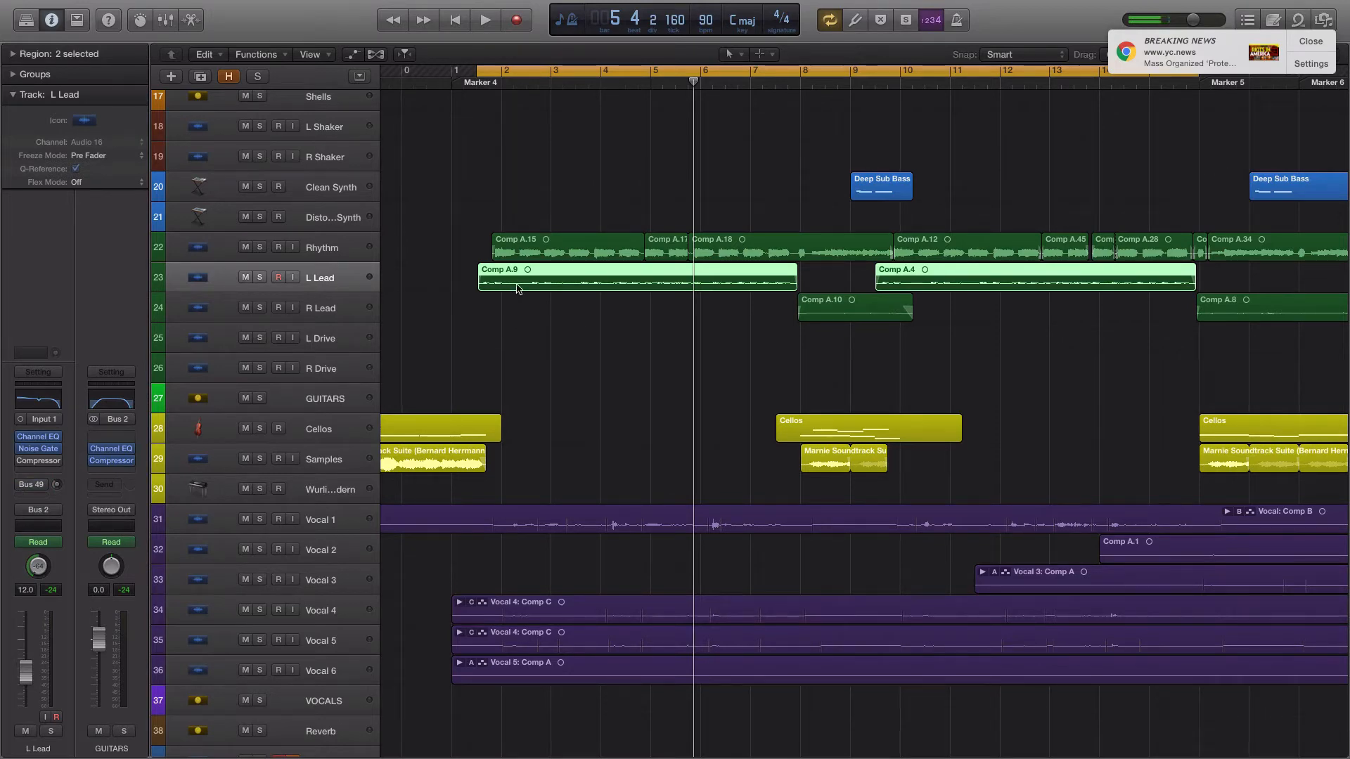
click(1311, 41)
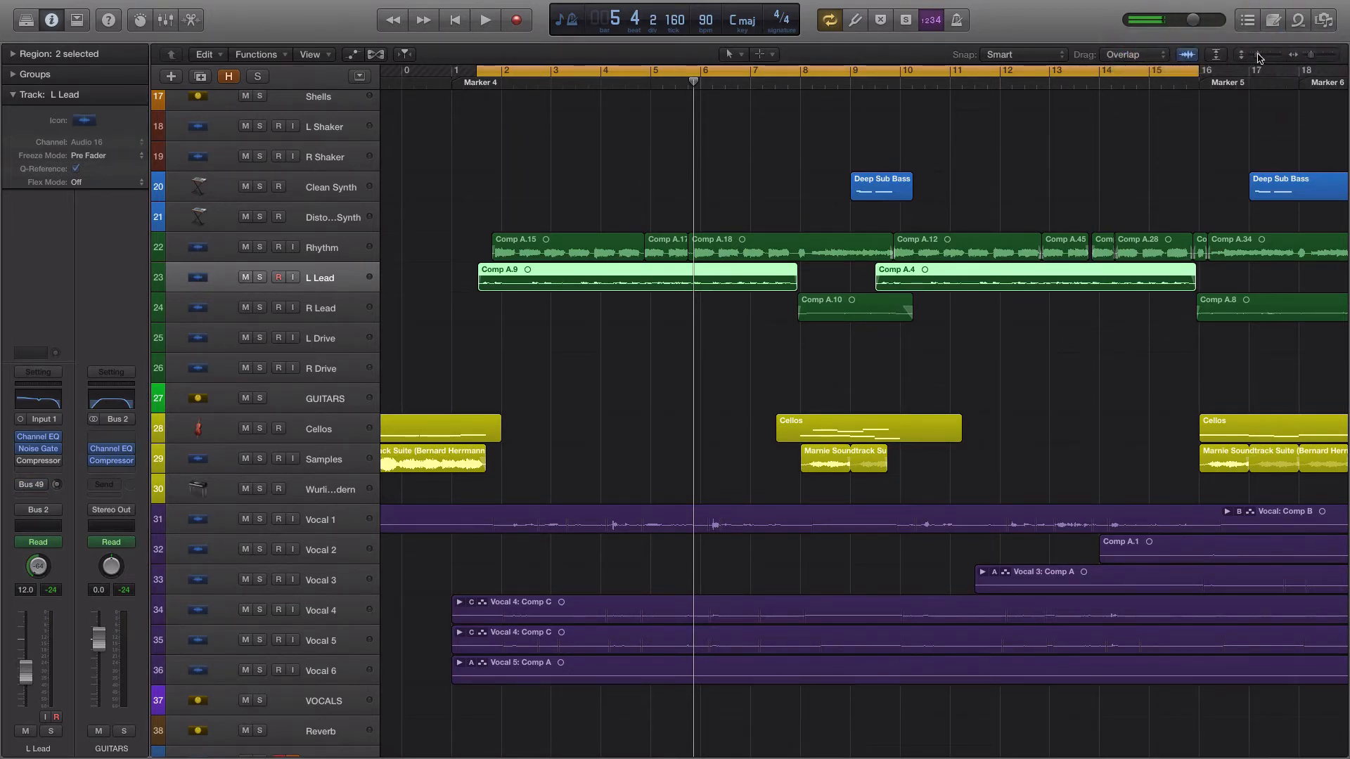
Step: Enlarge the track heights and magnify the waveform display so the quiet parts of L Lead can be inspected
drag(1258, 58, 1316, 56)
scroll(1160, 134, left, 6)
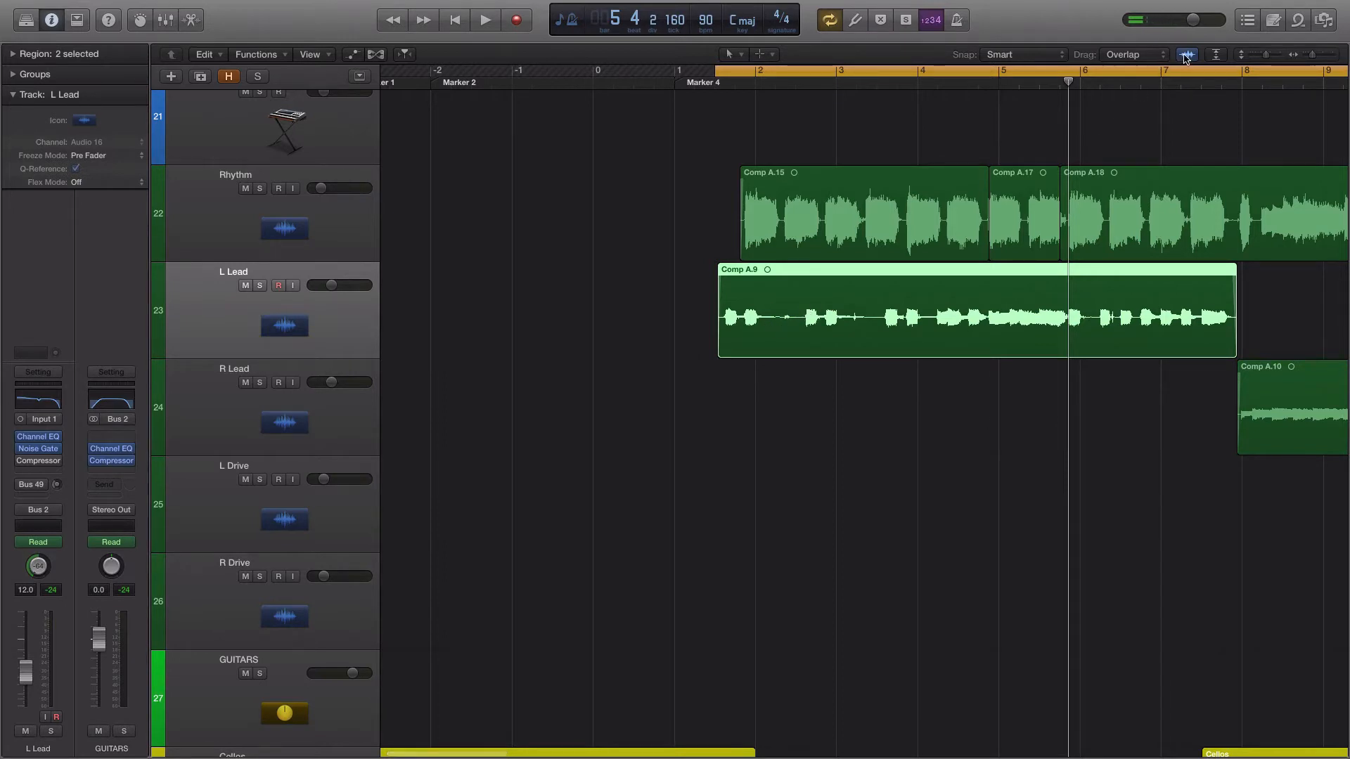
drag(1187, 54, 1188, 51)
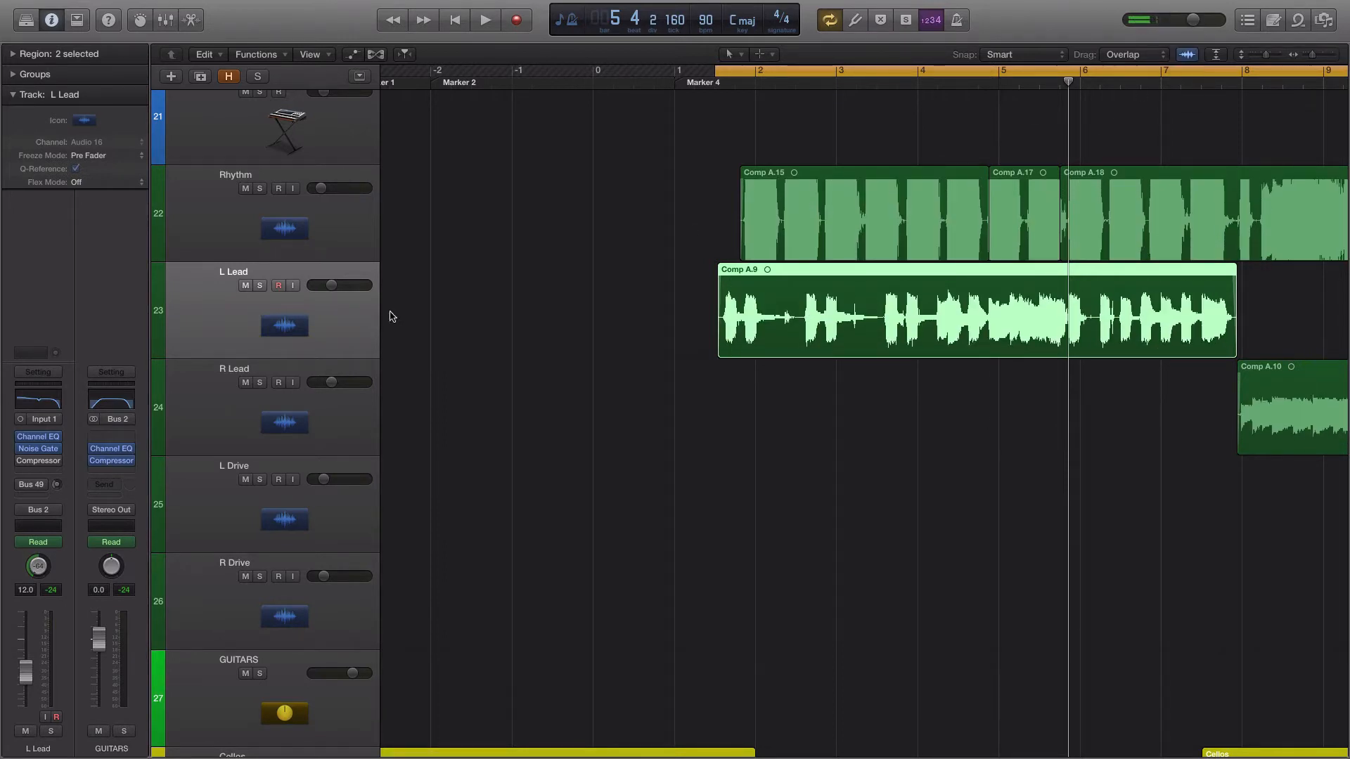
Step: Play the soloed Comp A.9 region on L Lead to hear the noise between notes, and unsolo the track
click(260, 285)
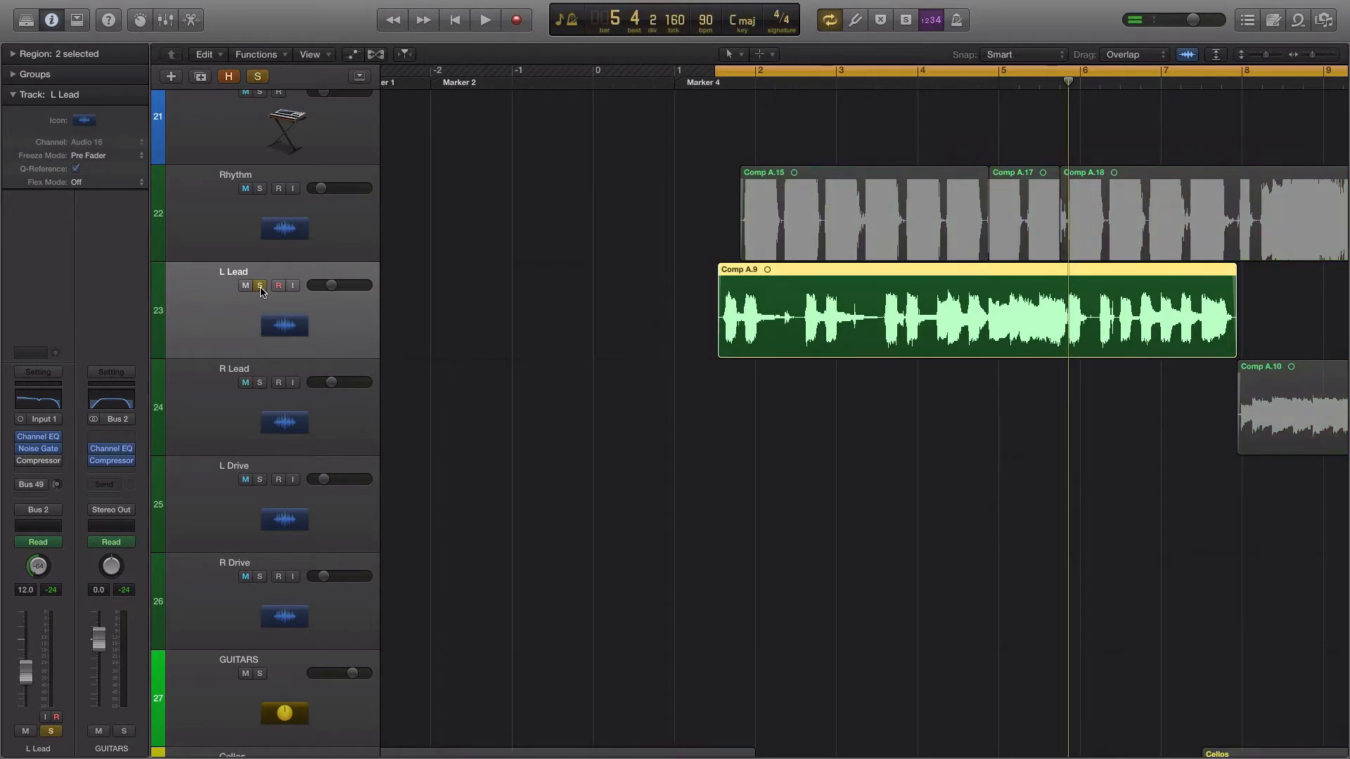
key(space)
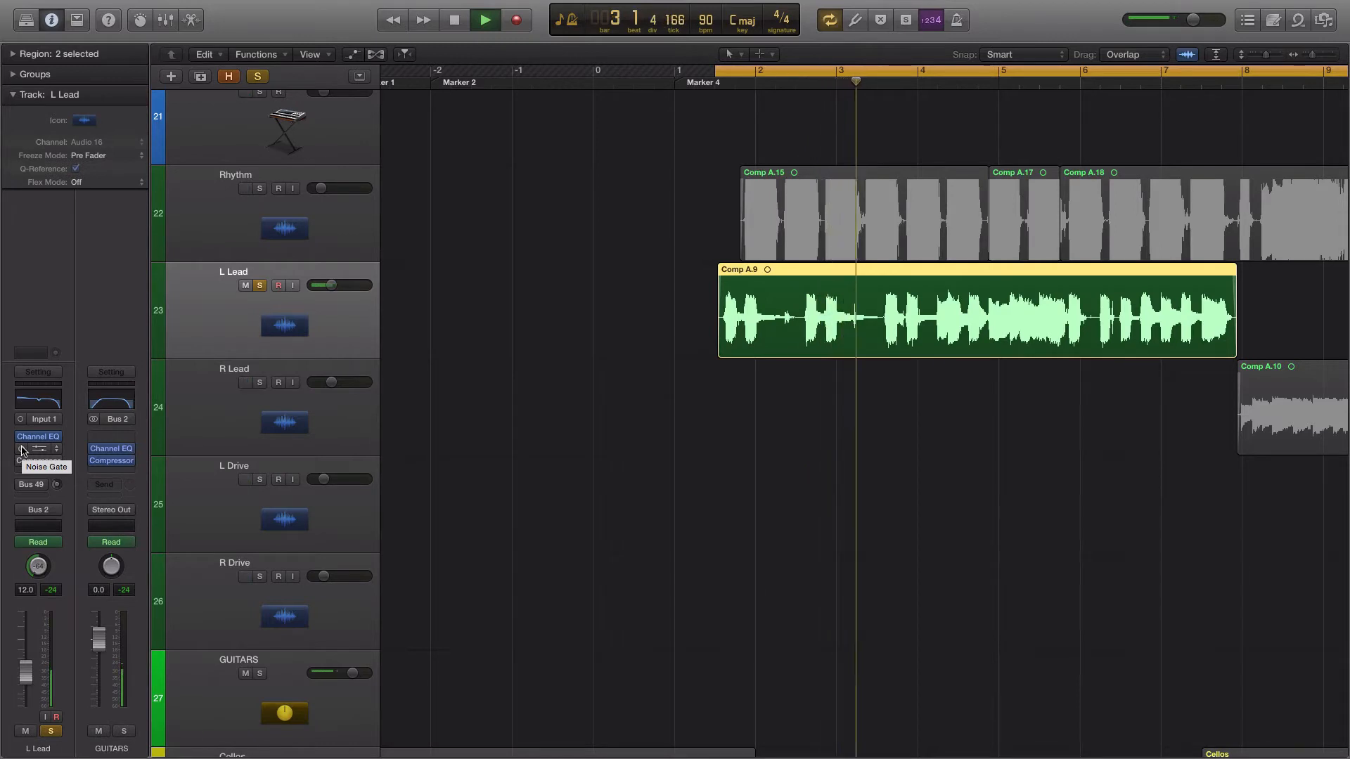
key(space)
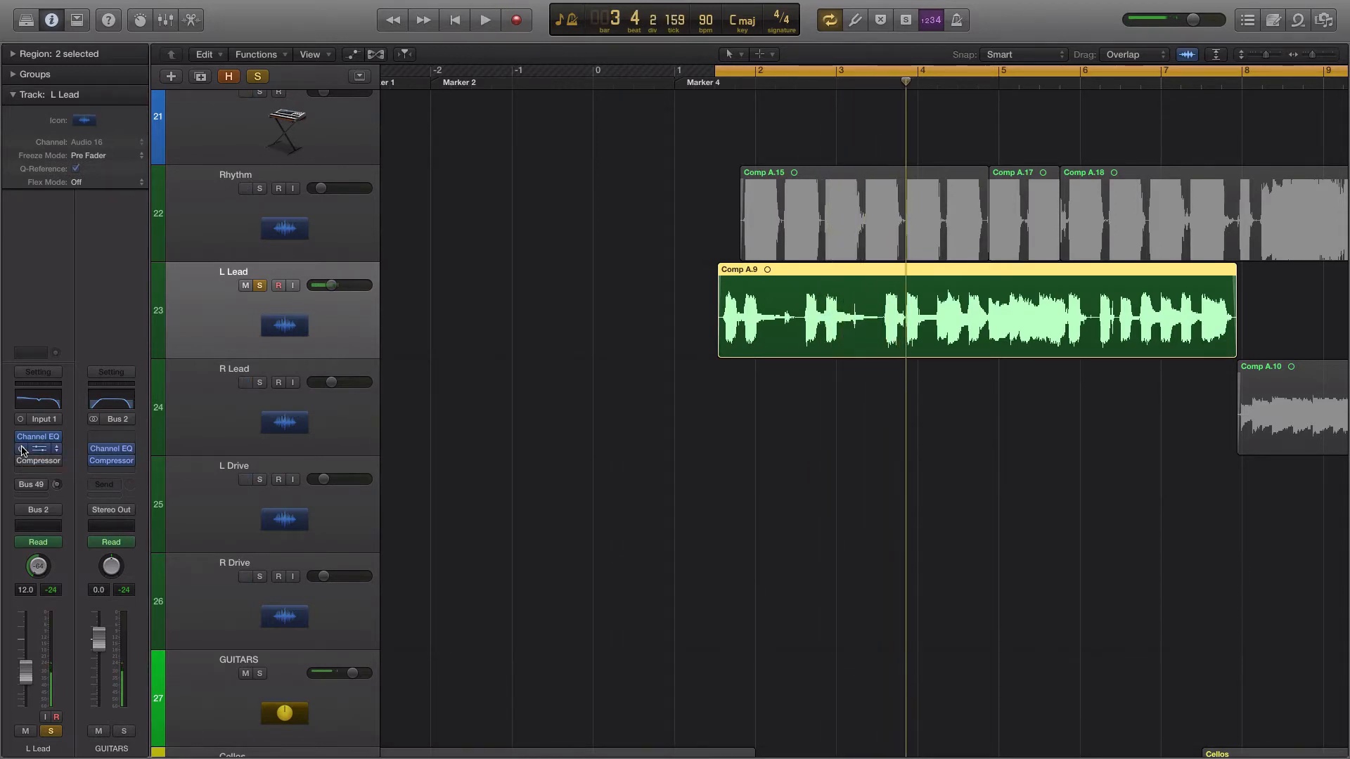
click(260, 285)
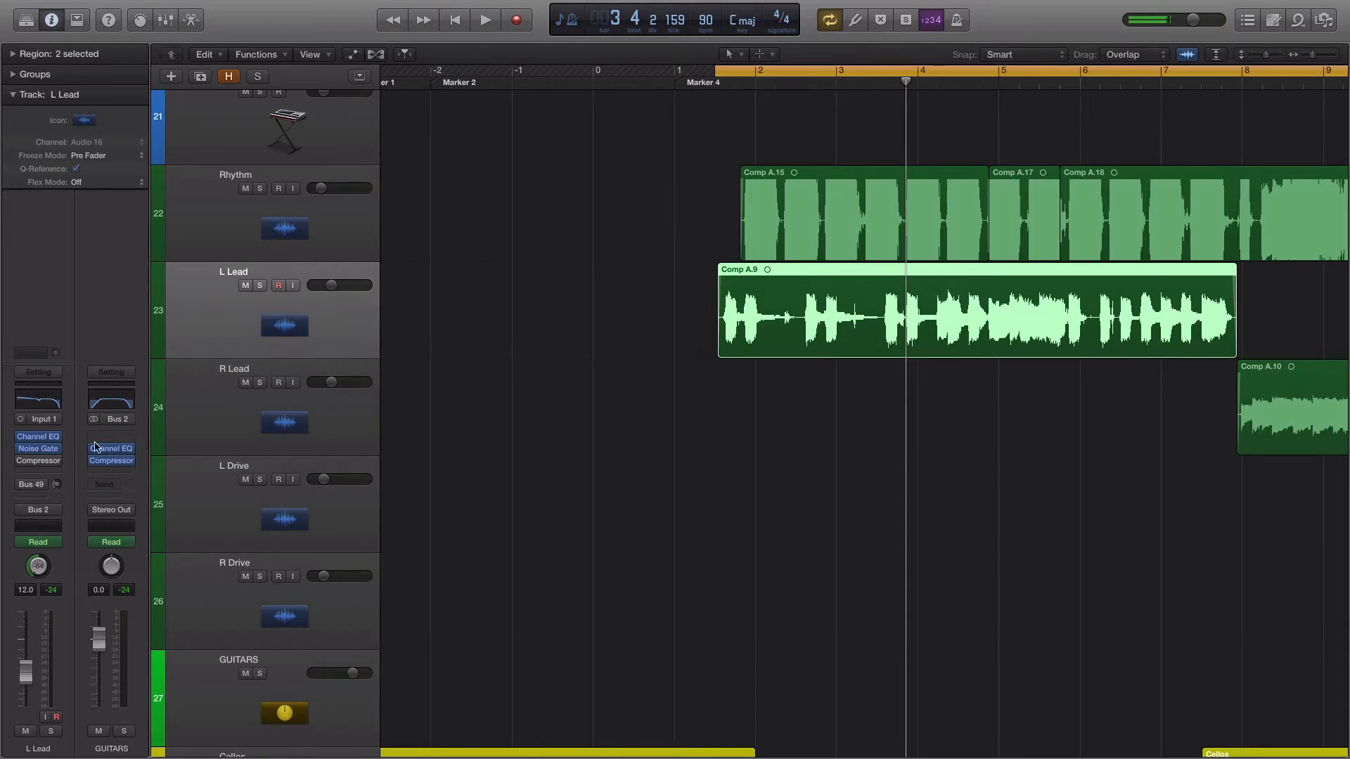
Step: Open the Noise Gate on the L Lead track and place its window below the Comp A.9 region
mouse_move(19, 453)
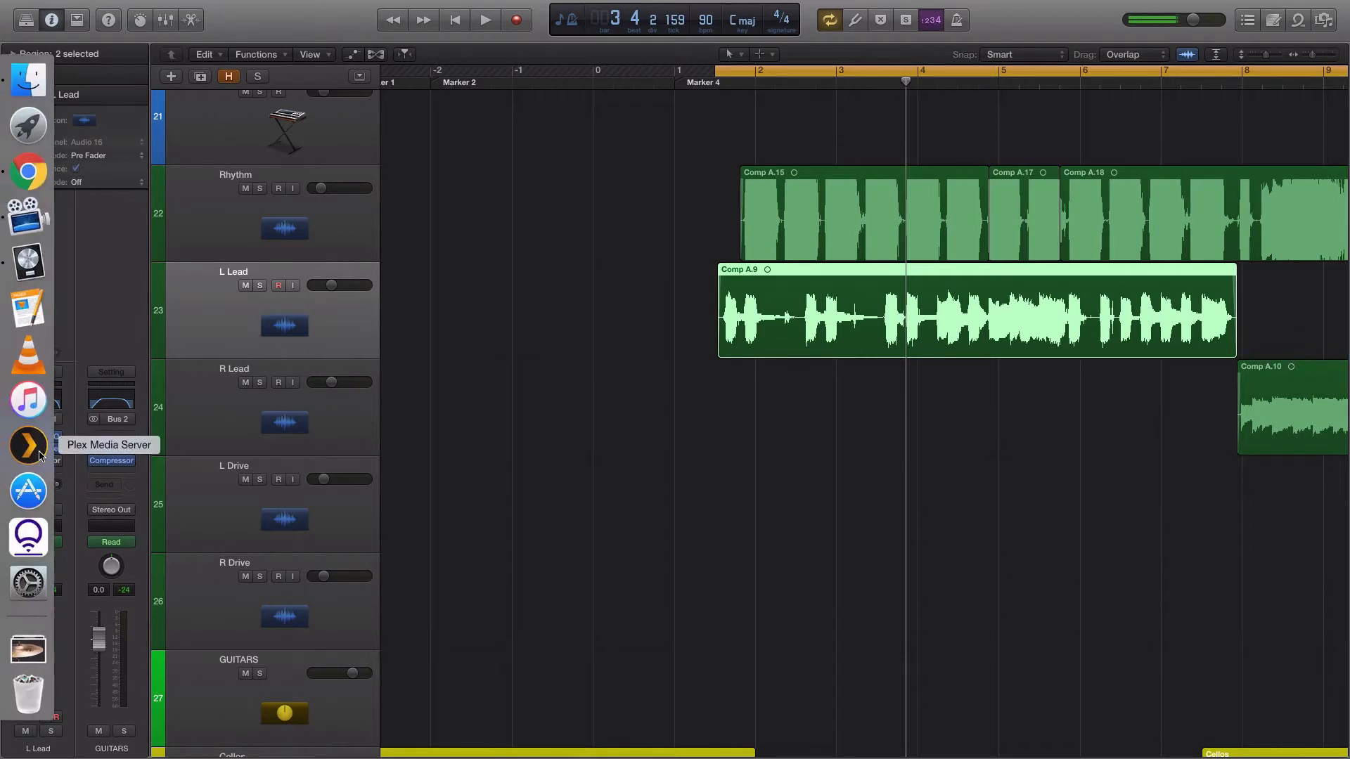
mouse_move(122, 464)
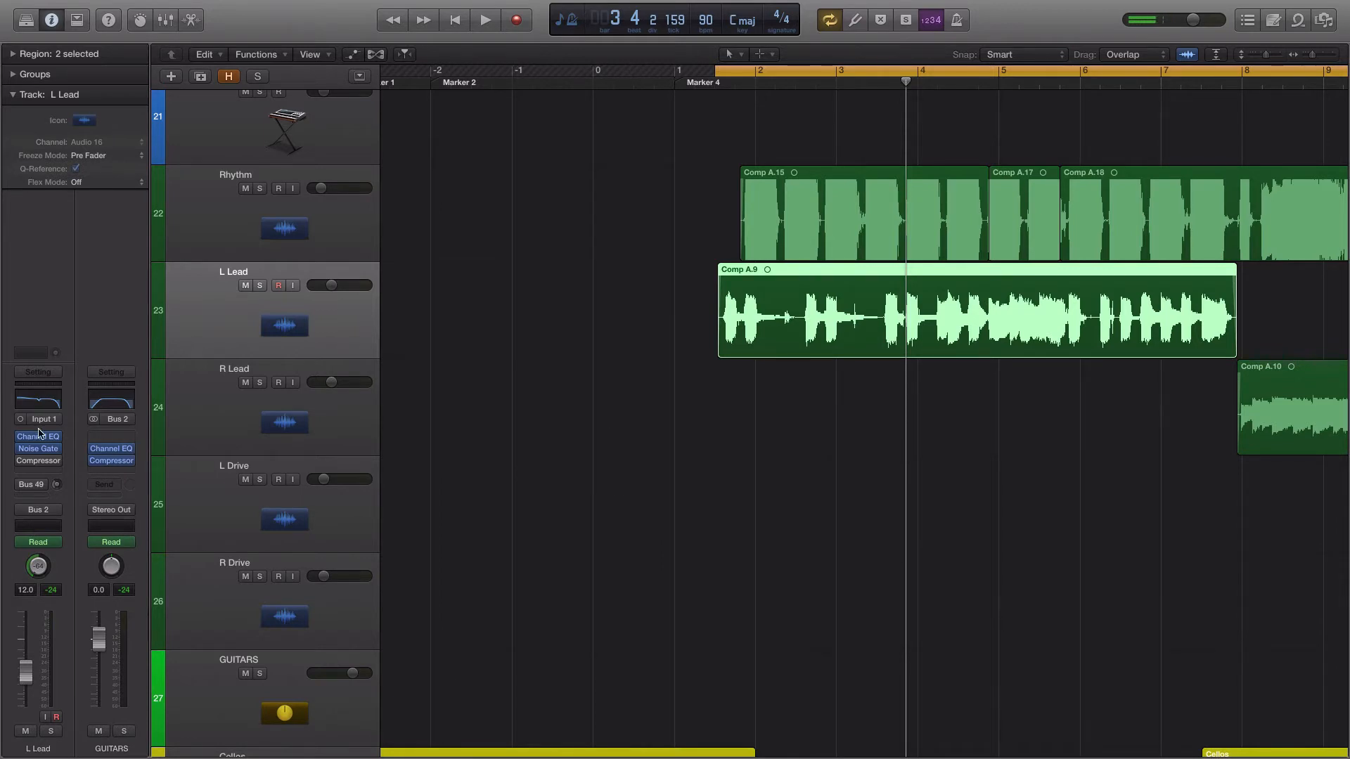
click(36, 449)
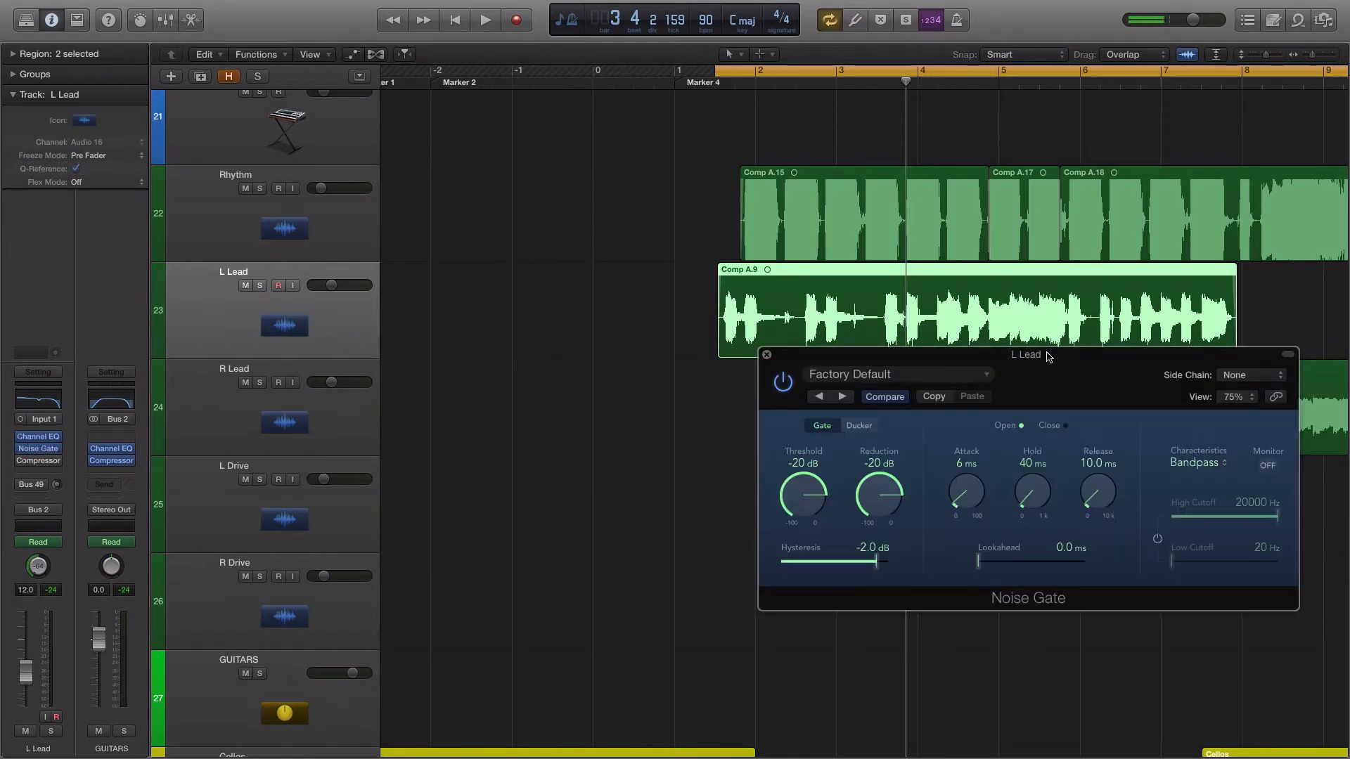
drag(1048, 356, 704, 394)
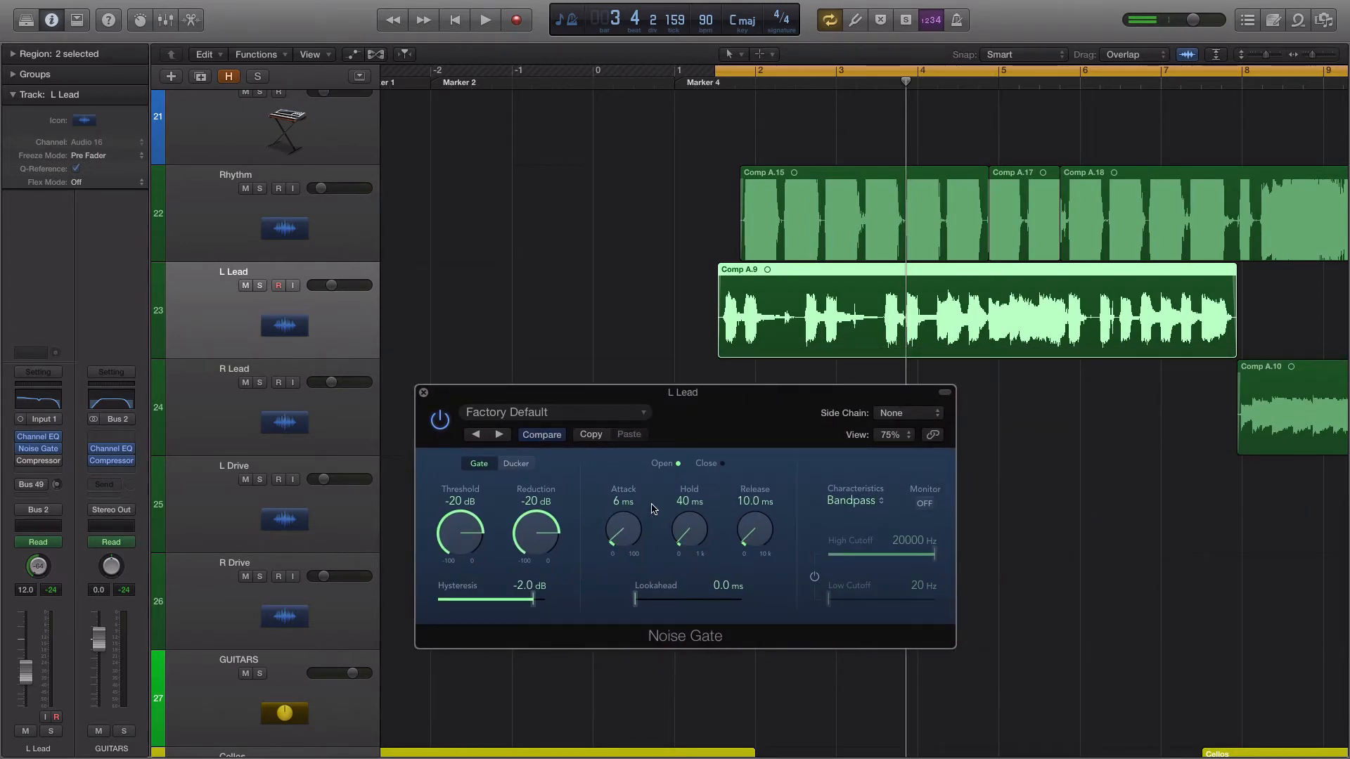
drag(562, 394, 622, 395)
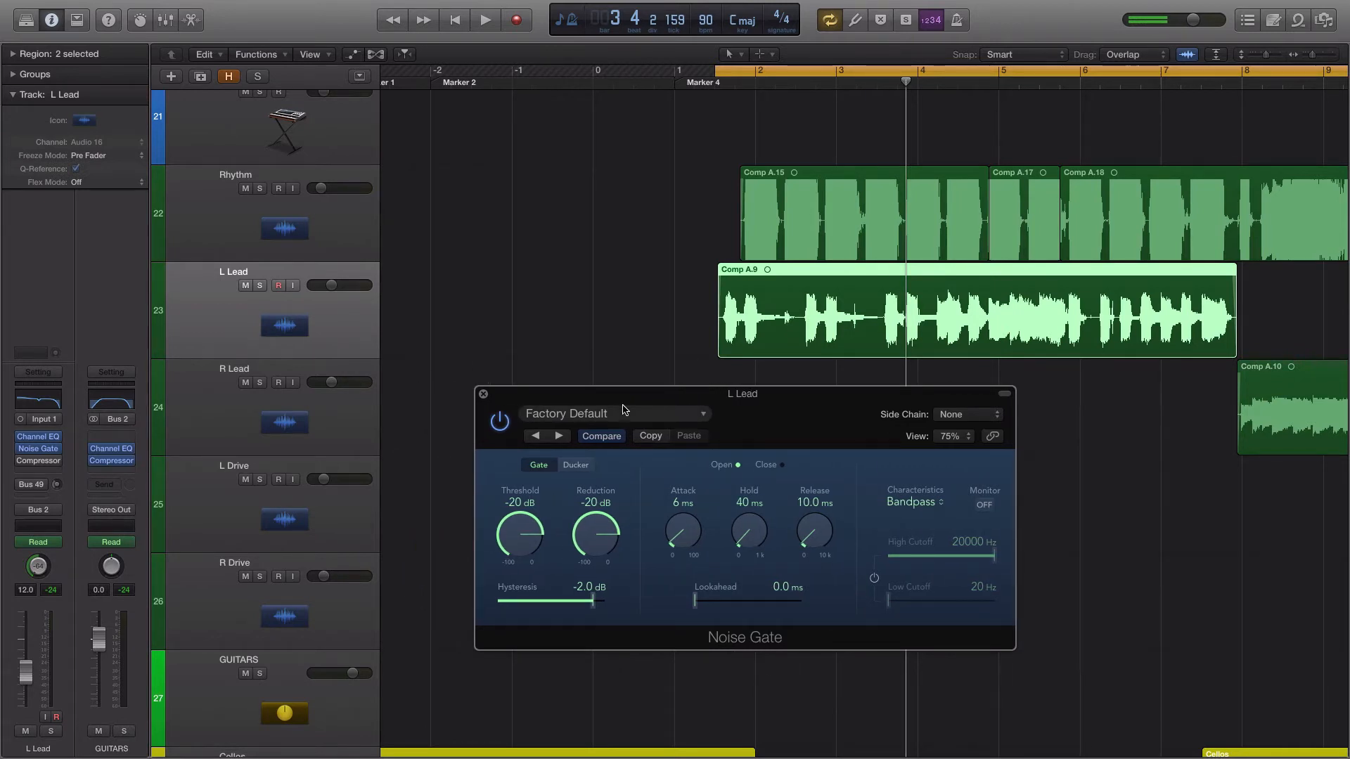
drag(629, 399, 856, 435)
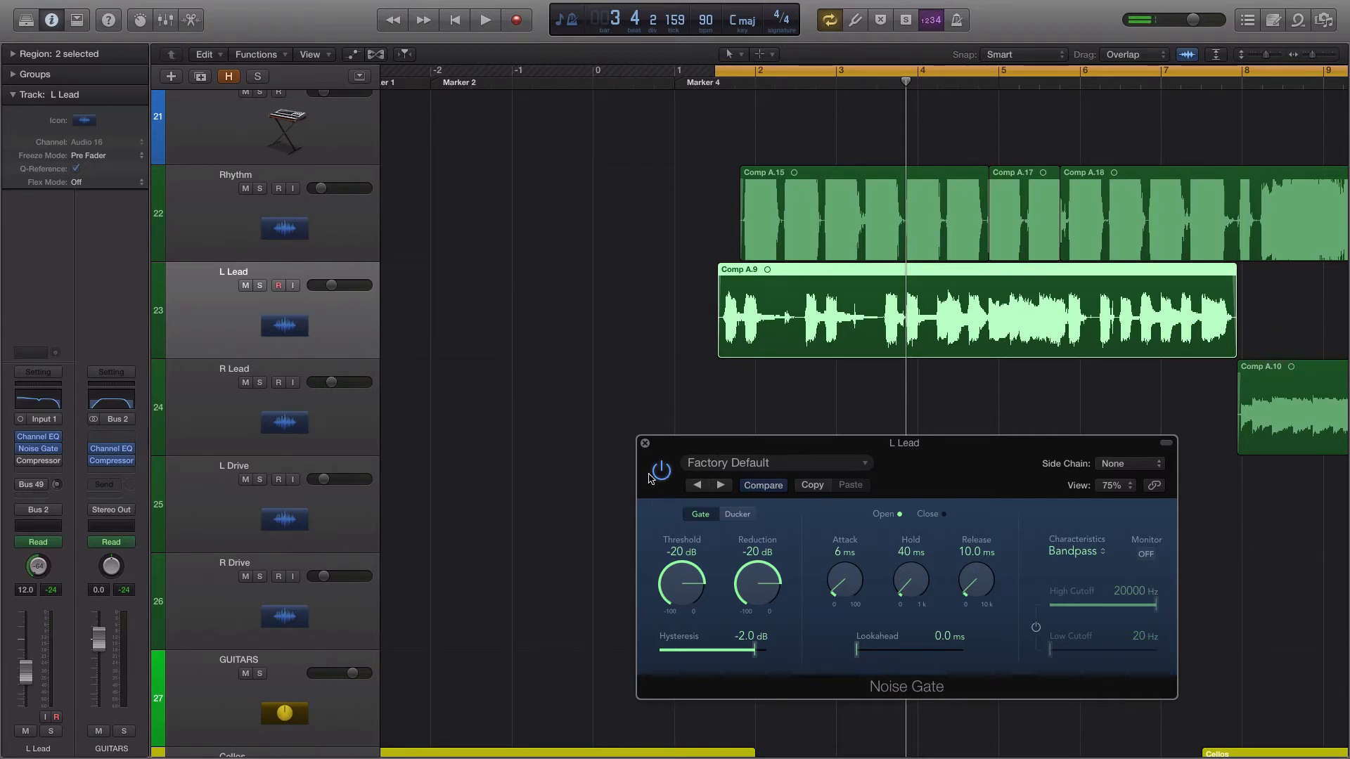
Step: Compare the soloed L Lead with the Noise Gate bypassed and re-enabled during playback, and end the solo playback
key(space)
key(s)
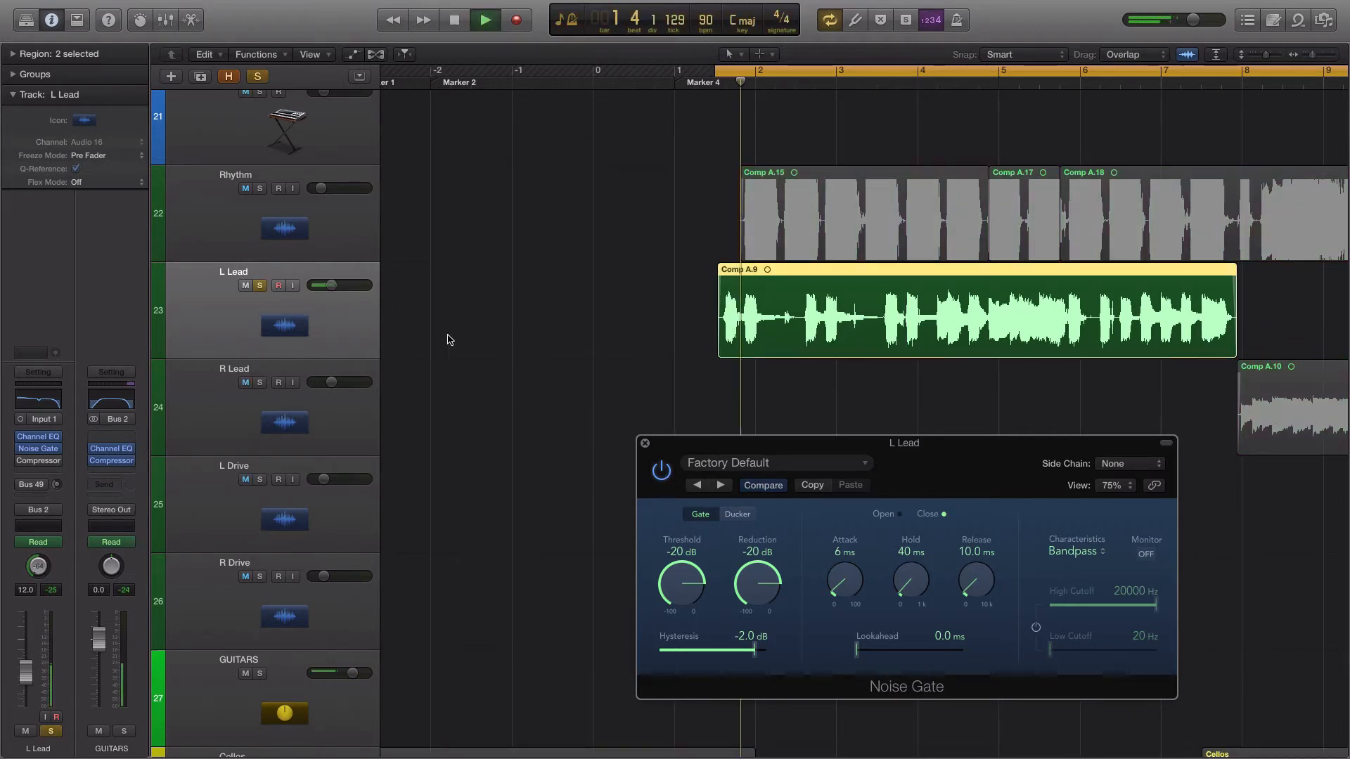
click(661, 471)
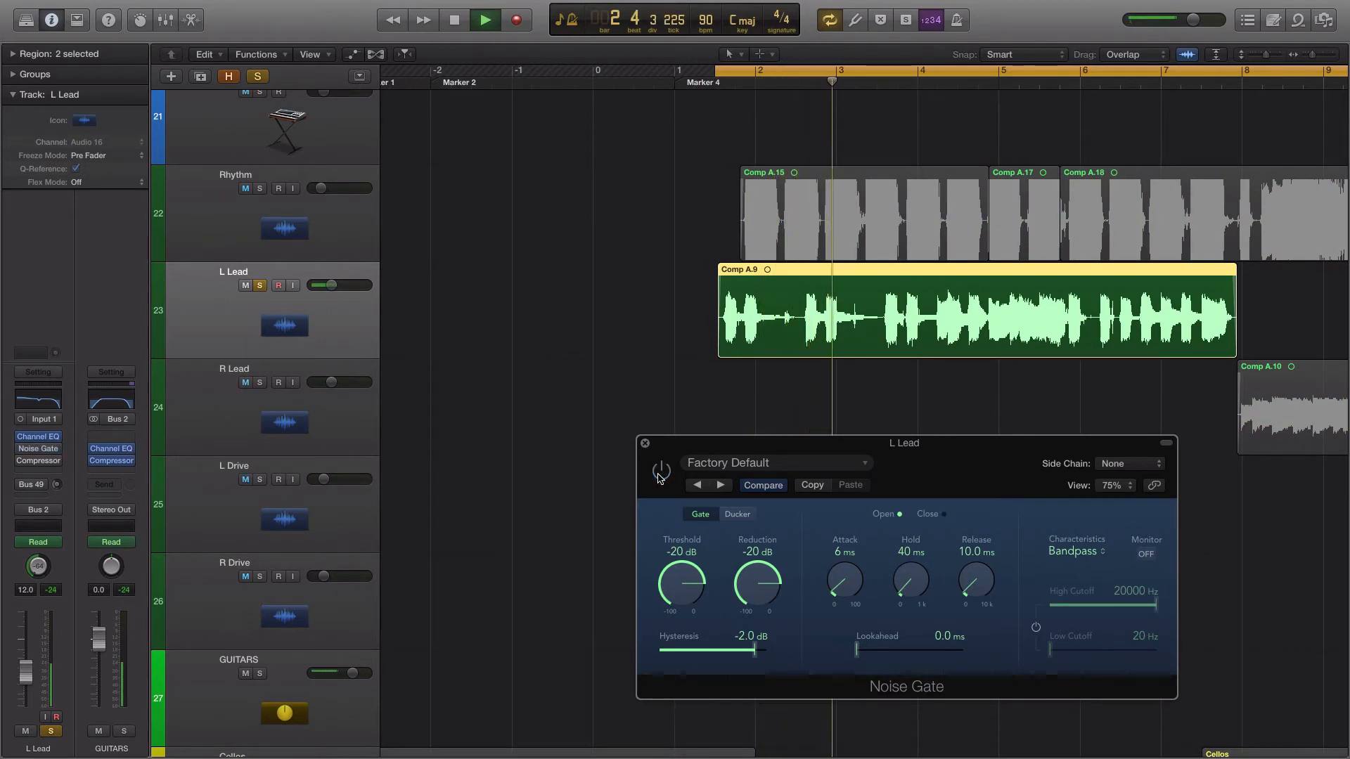
click(659, 476)
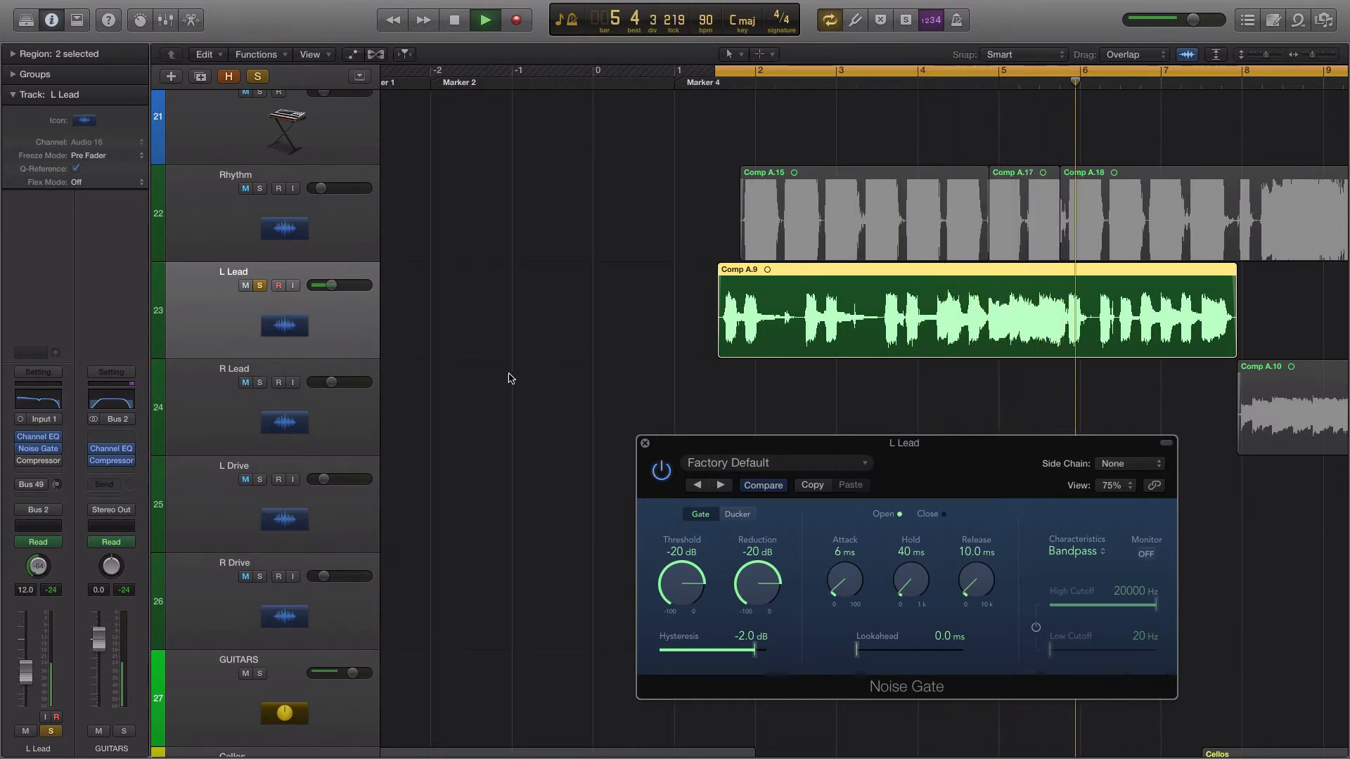
key(s)
key(space)
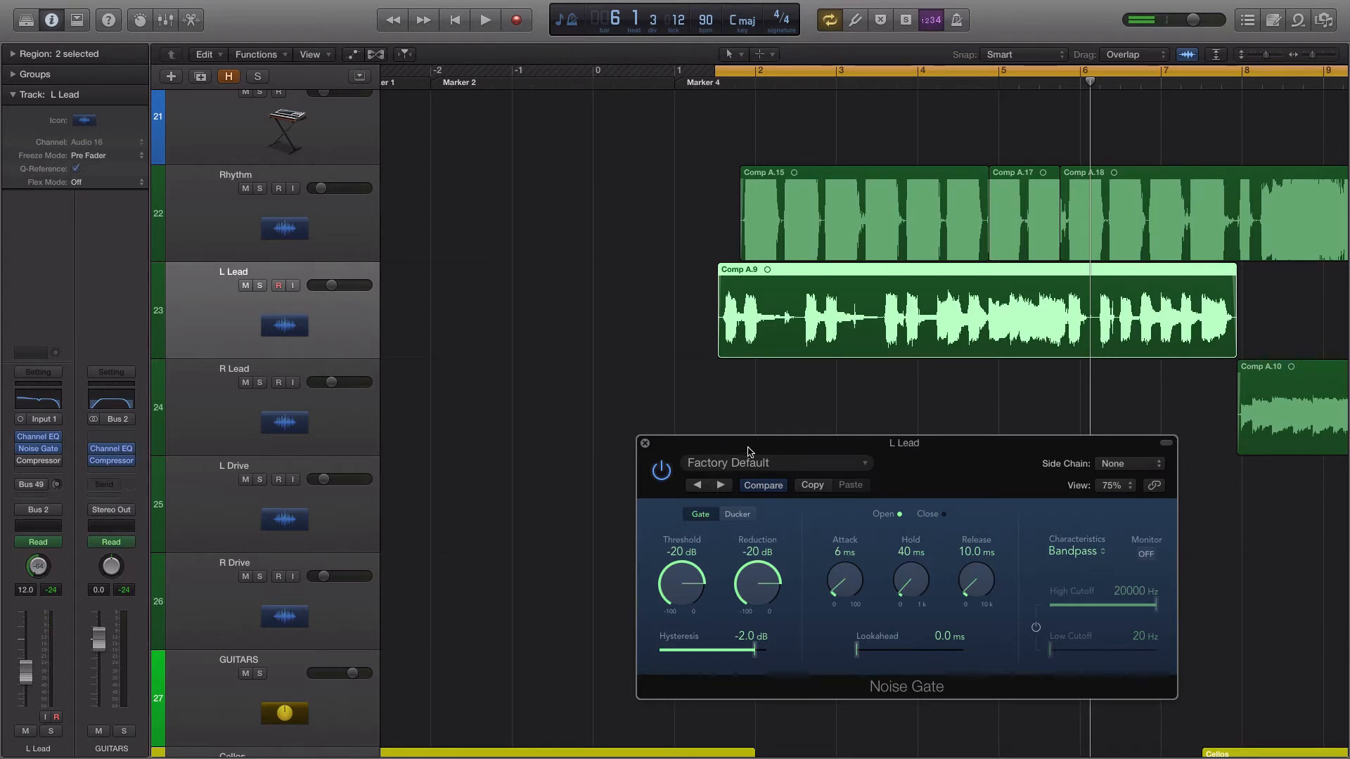
drag(748, 446, 746, 429)
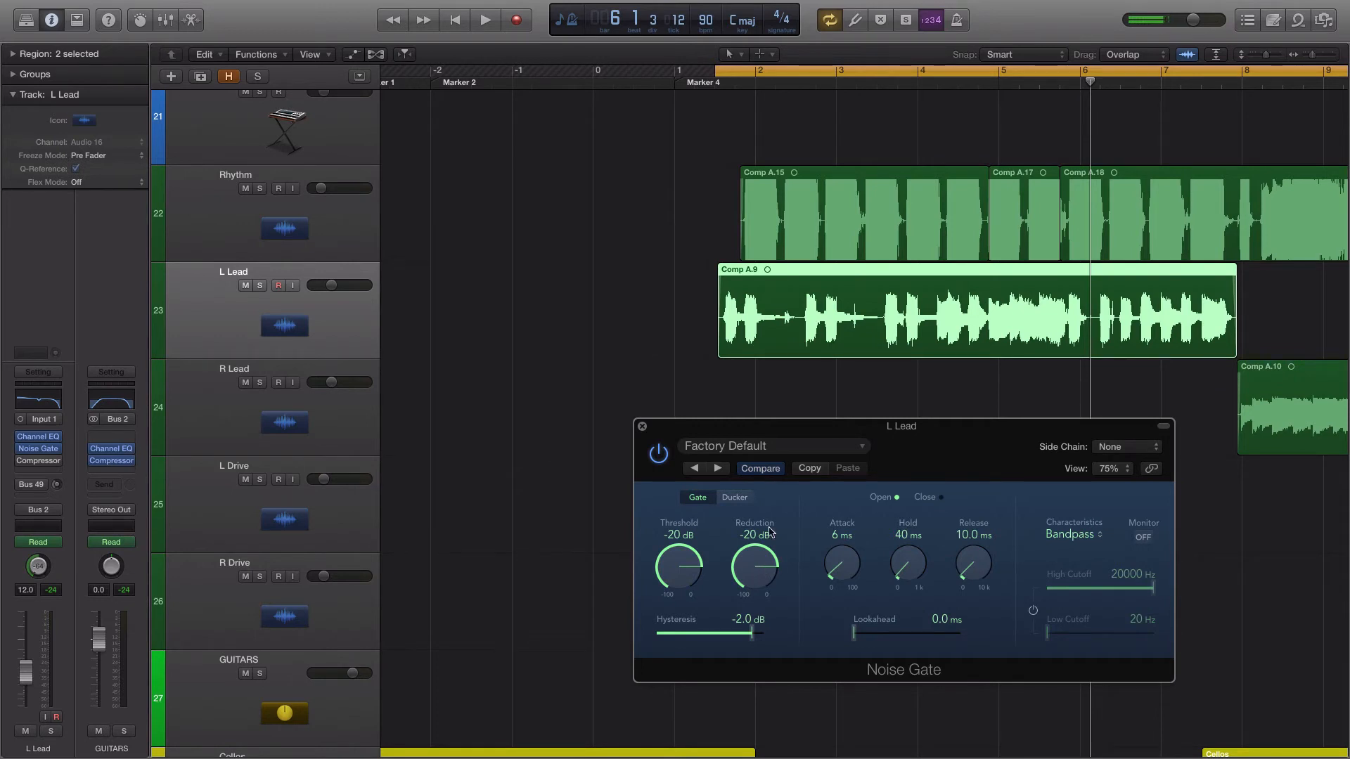
drag(967, 428, 773, 405)
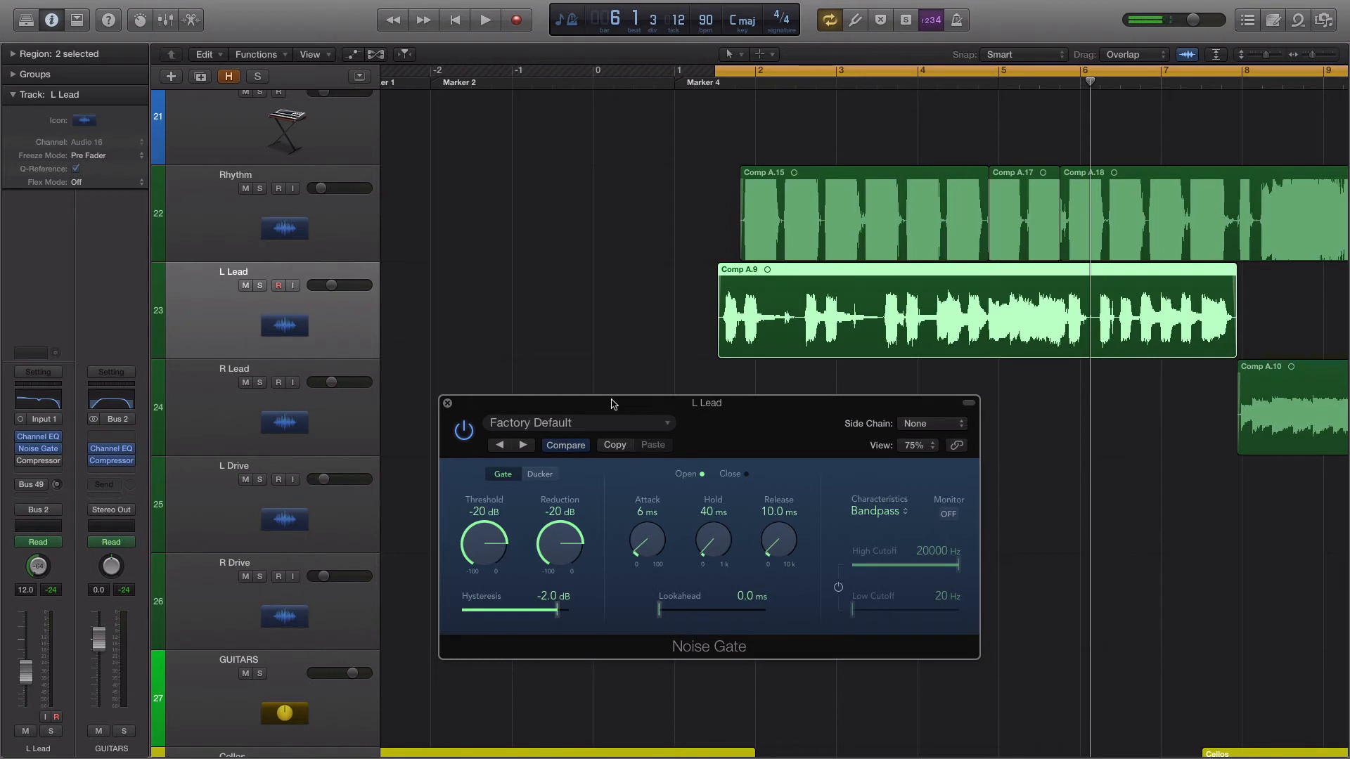
drag(612, 404, 580, 323)
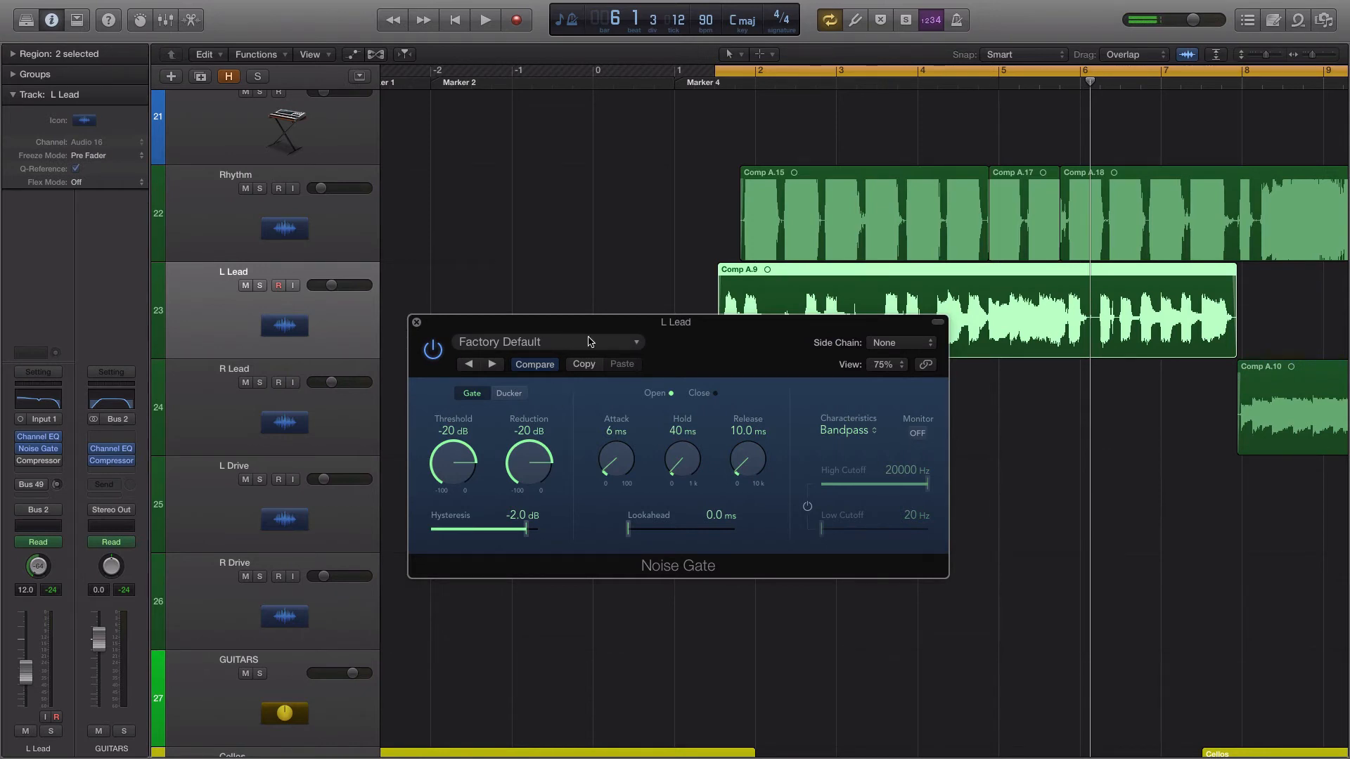
drag(637, 340, 709, 389)
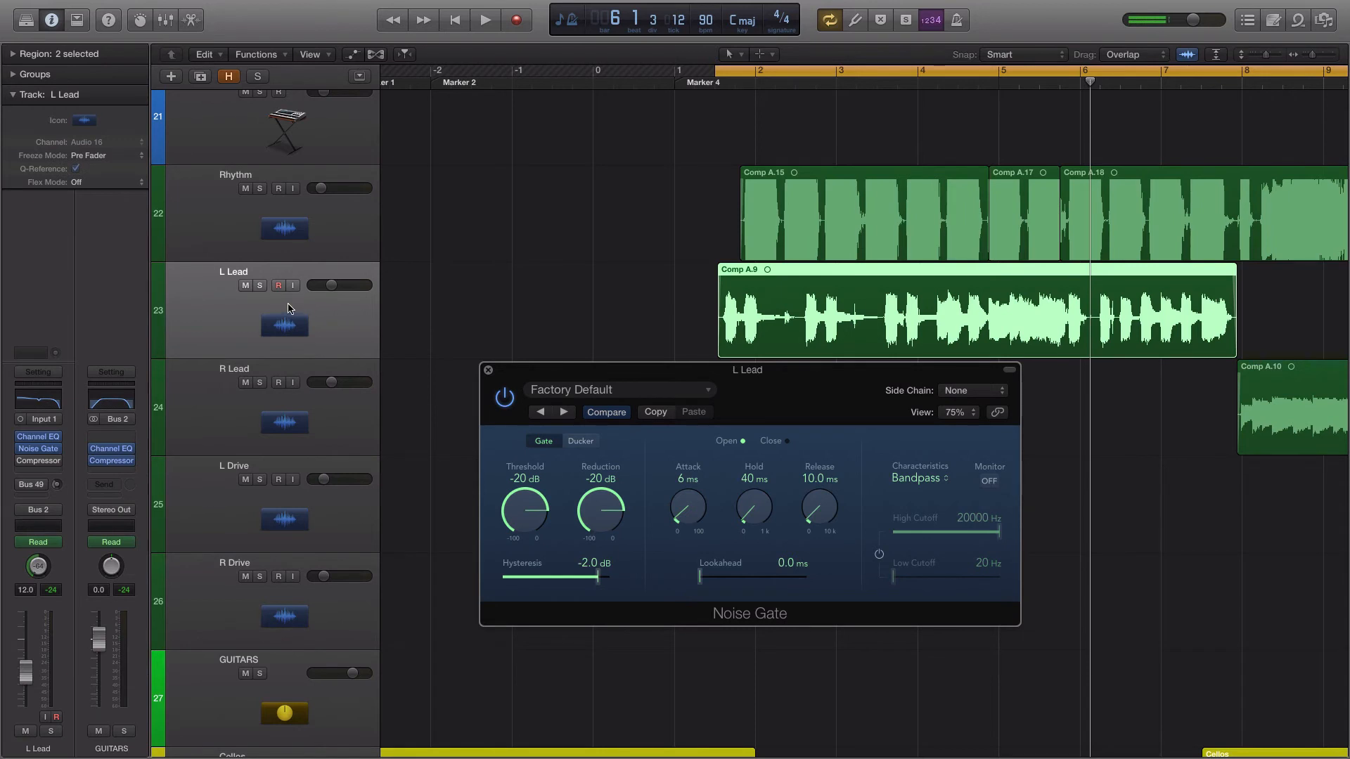
Step: Try a Noise Gate threshold of -17 dB while L Lead plays soloed, and end the solo playback
click(259, 285)
key(space)
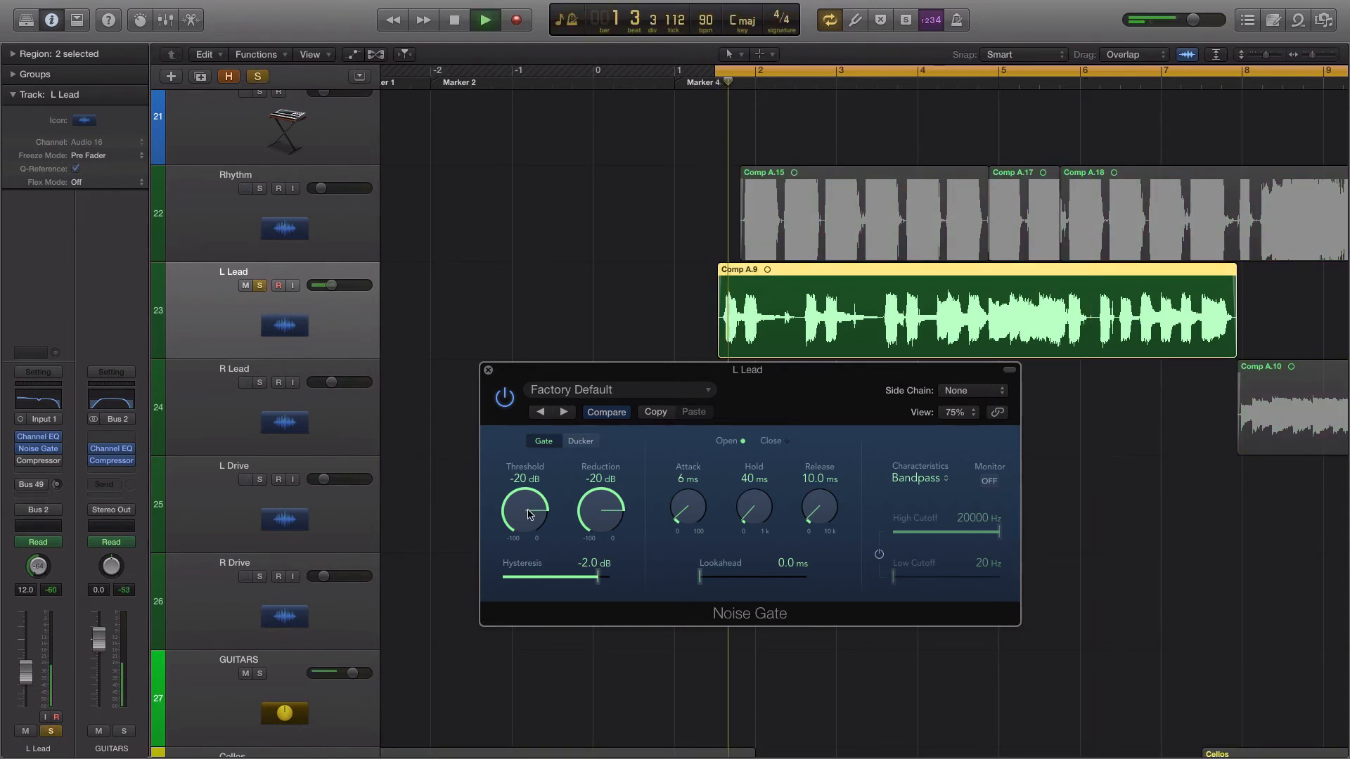
mouse_move(532, 512)
mouse_down()
mouse_move(536, 642)
mouse_move(531, 479)
mouse_move(532, 504)
mouse_move(543, 494)
mouse_up()
key(space)
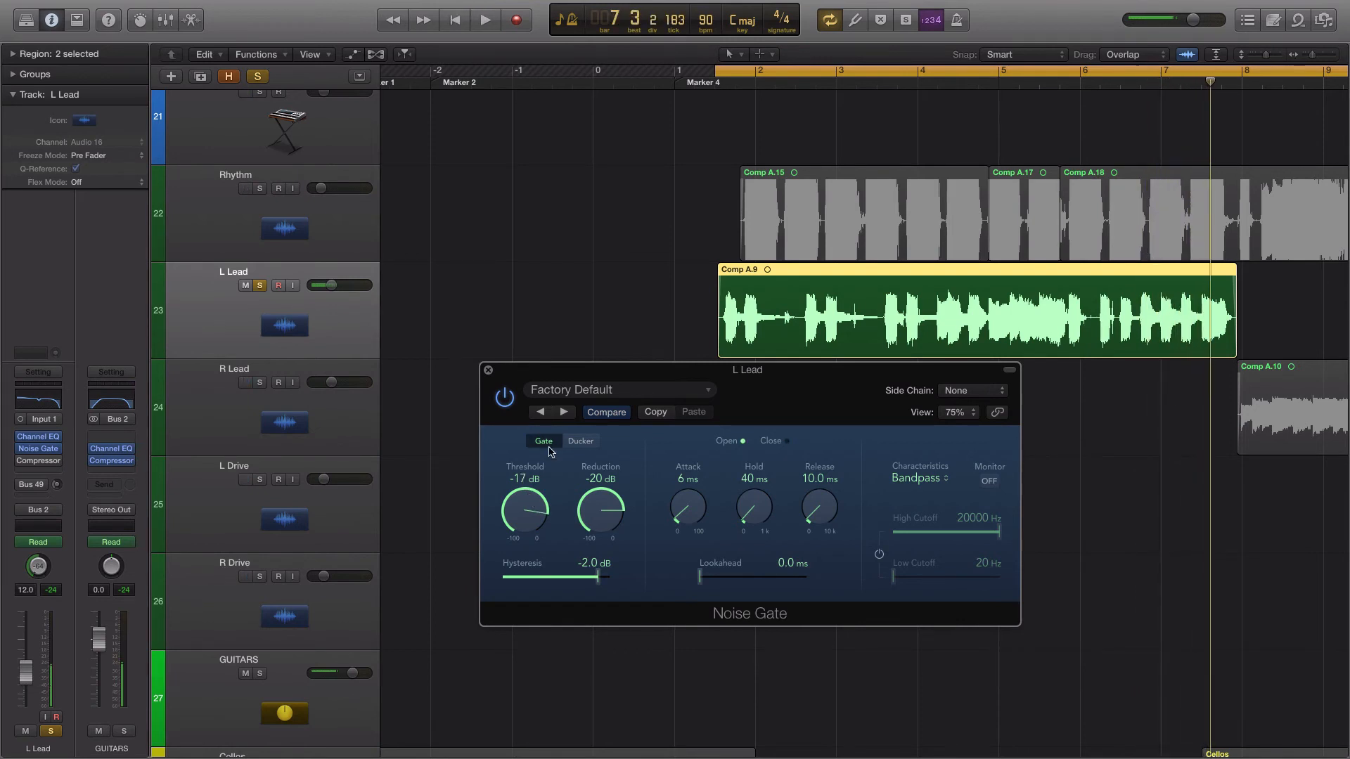
click(261, 285)
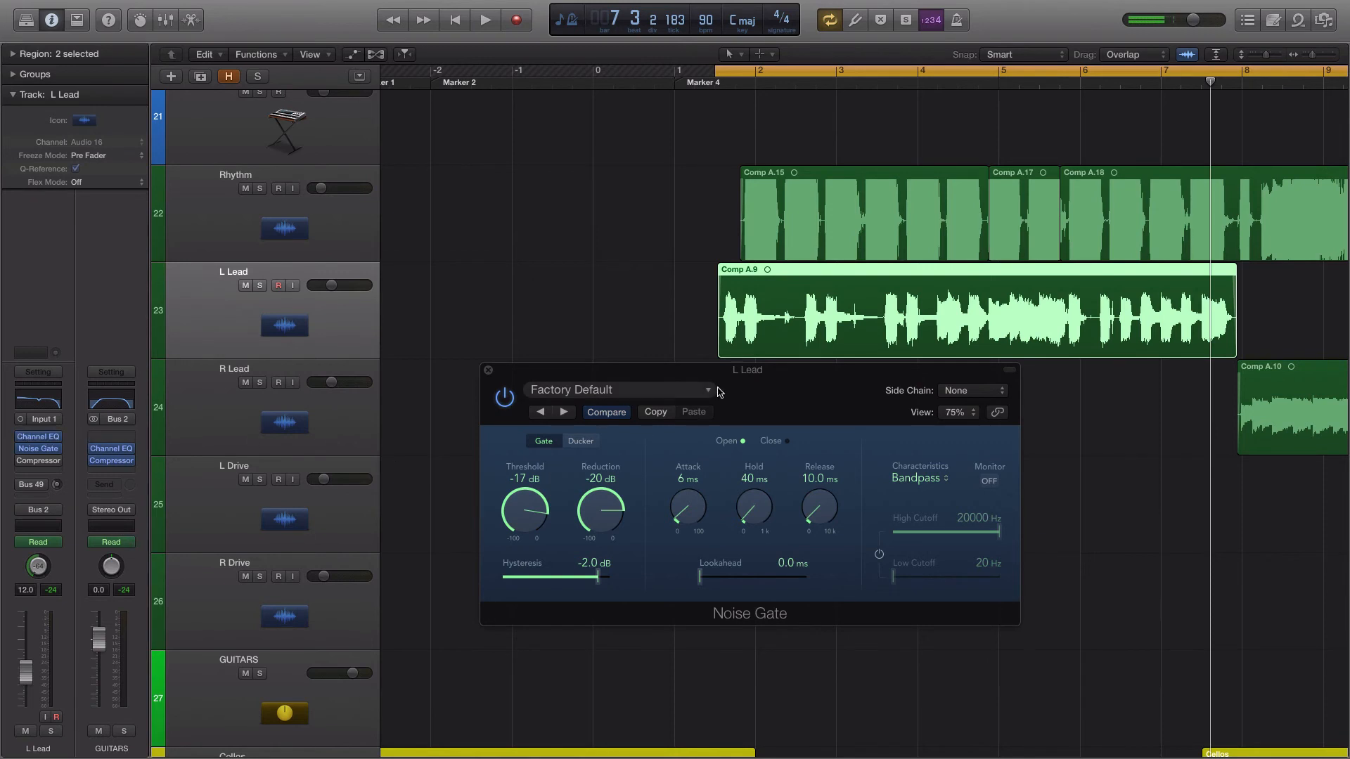
Step: Set the Noise Gate threshold to -20 dB and reduction to -32 dB, auditioning L Lead soloed, and end the solo playback
drag(815, 377, 844, 411)
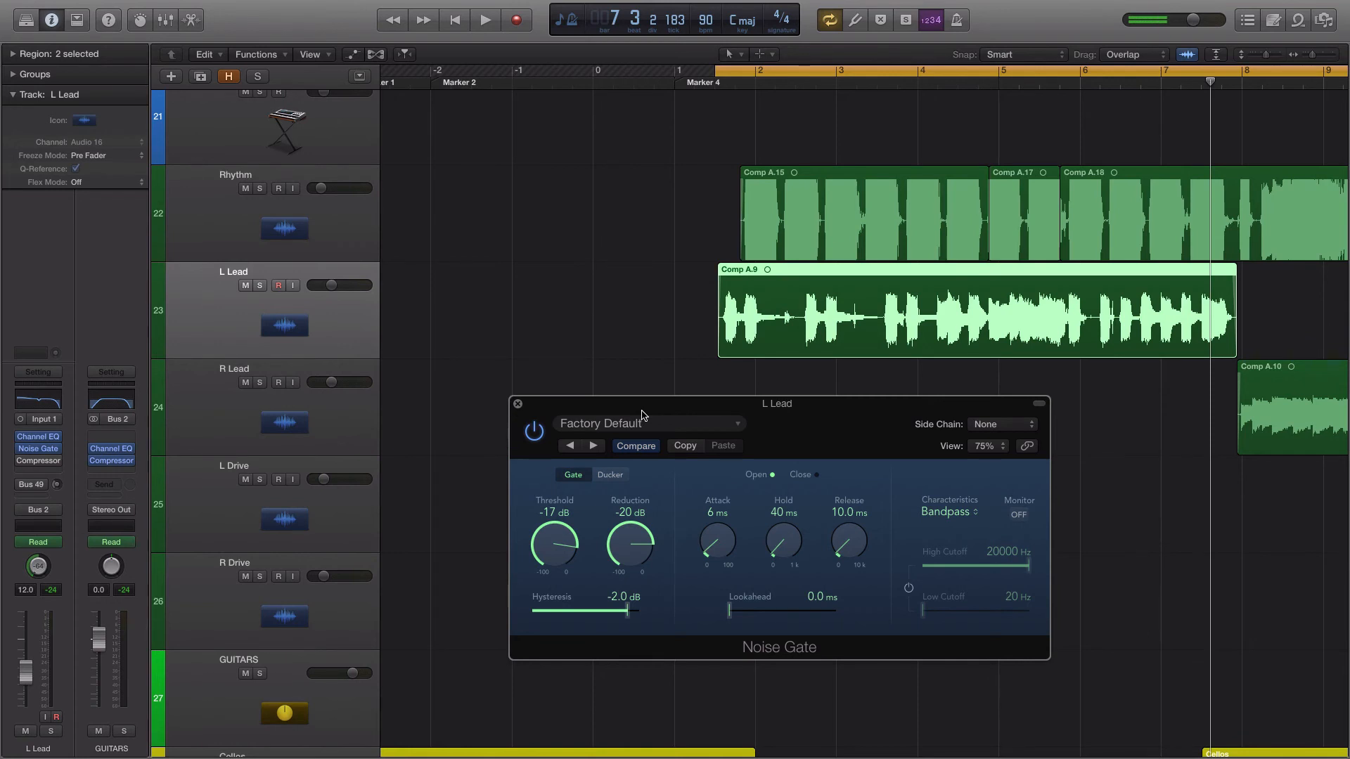
drag(560, 559, 556, 565)
key(s)
key(space)
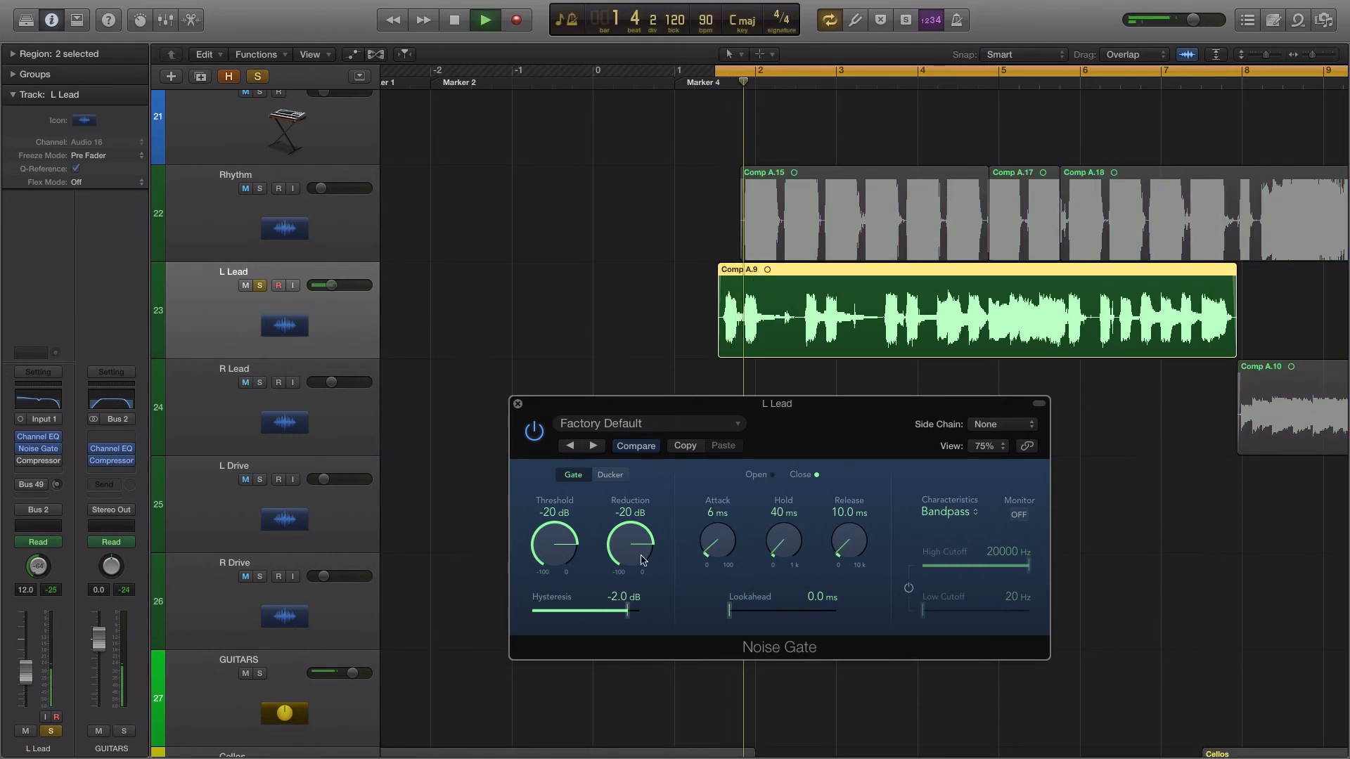
mouse_move(641, 553)
mouse_down()
mouse_move(635, 712)
mouse_move(634, 532)
mouse_move(627, 547)
mouse_up()
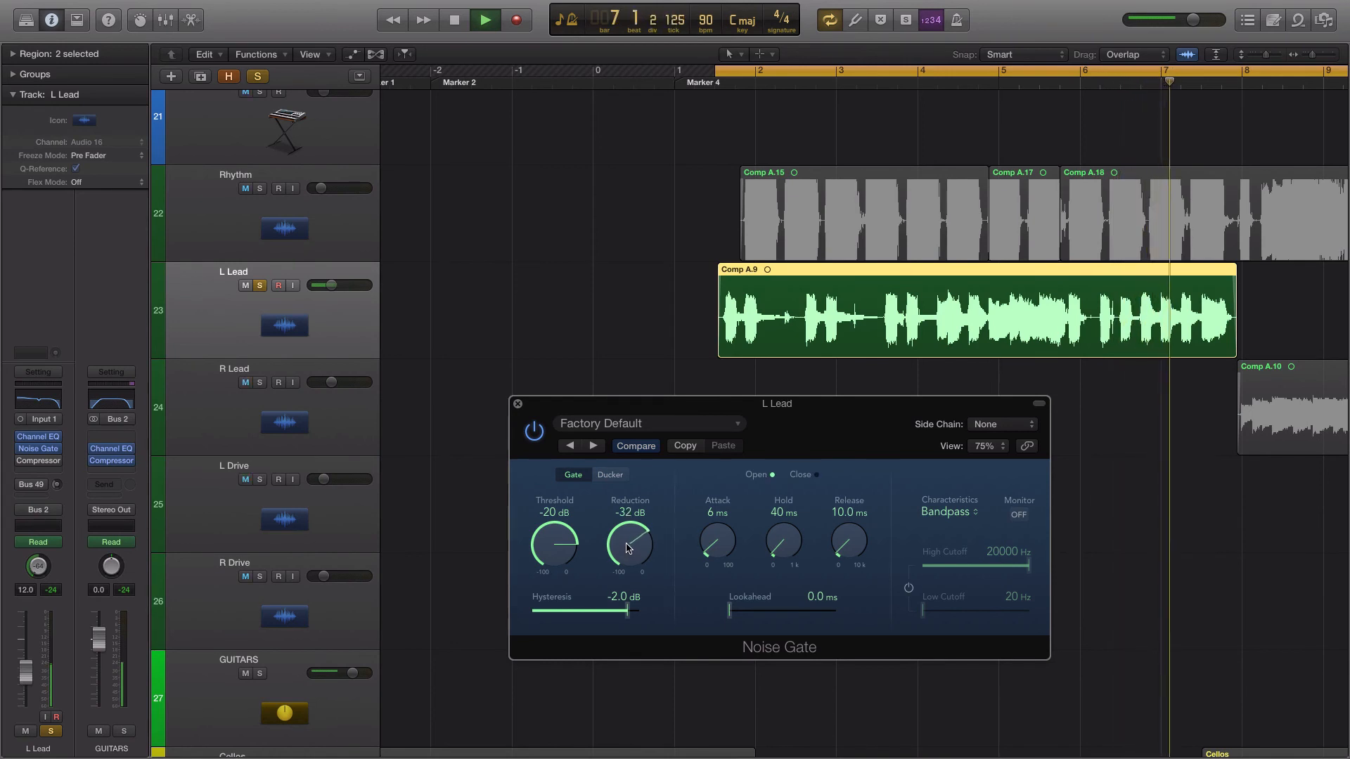
key(space)
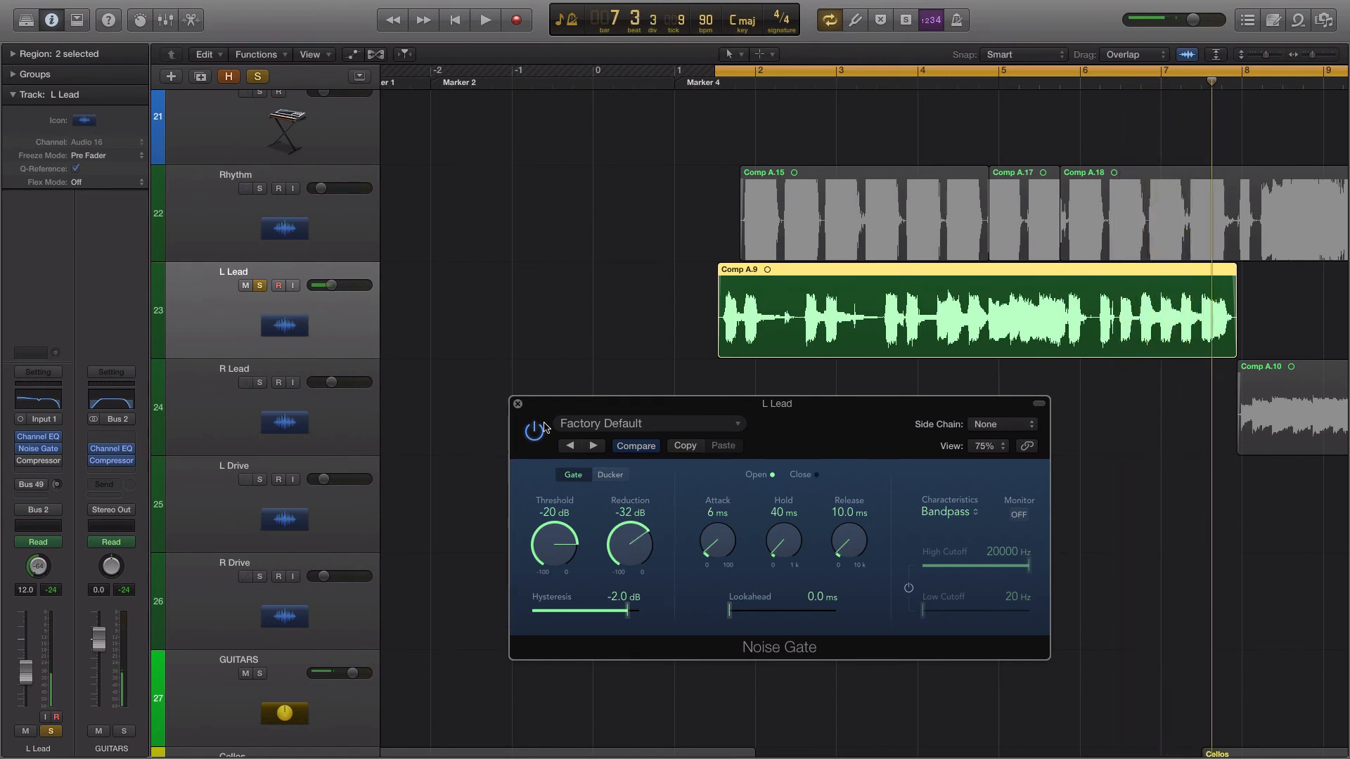
key(s)
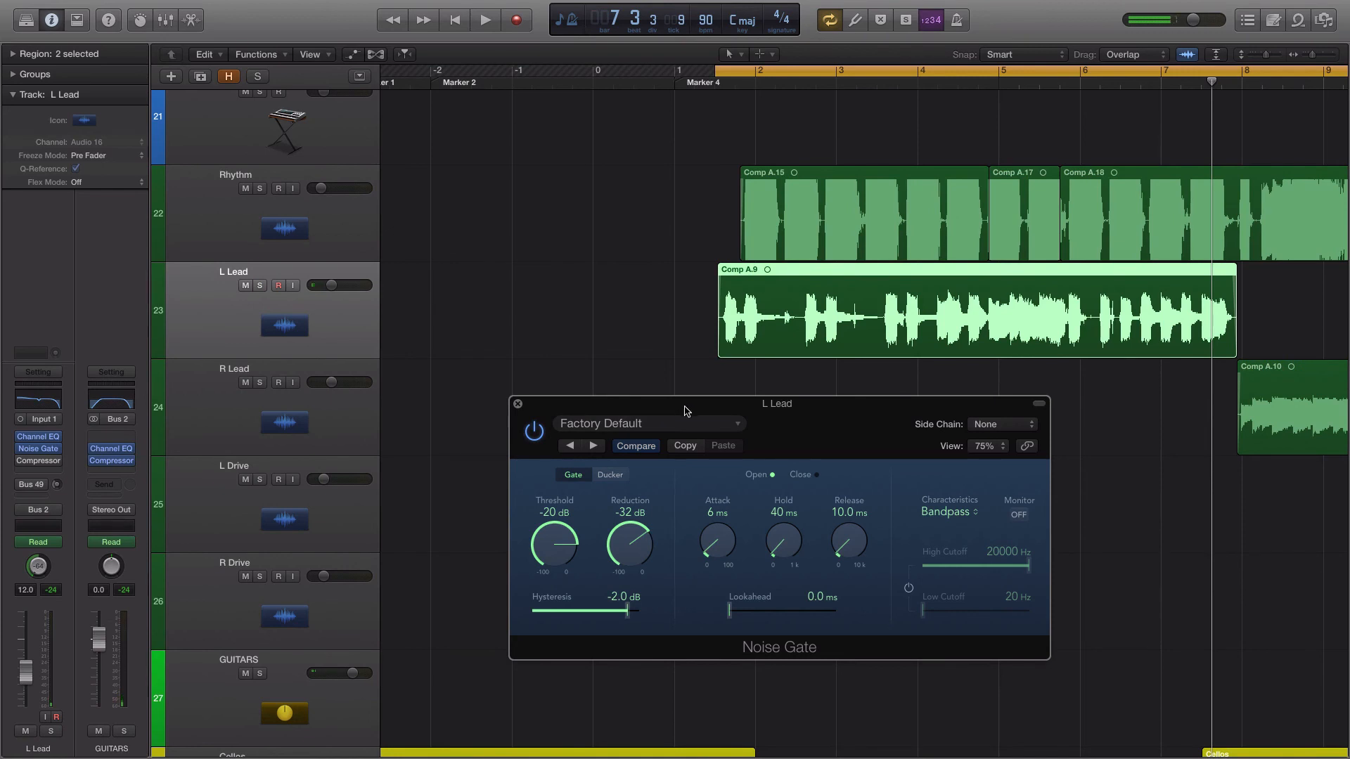
drag(686, 411, 668, 387)
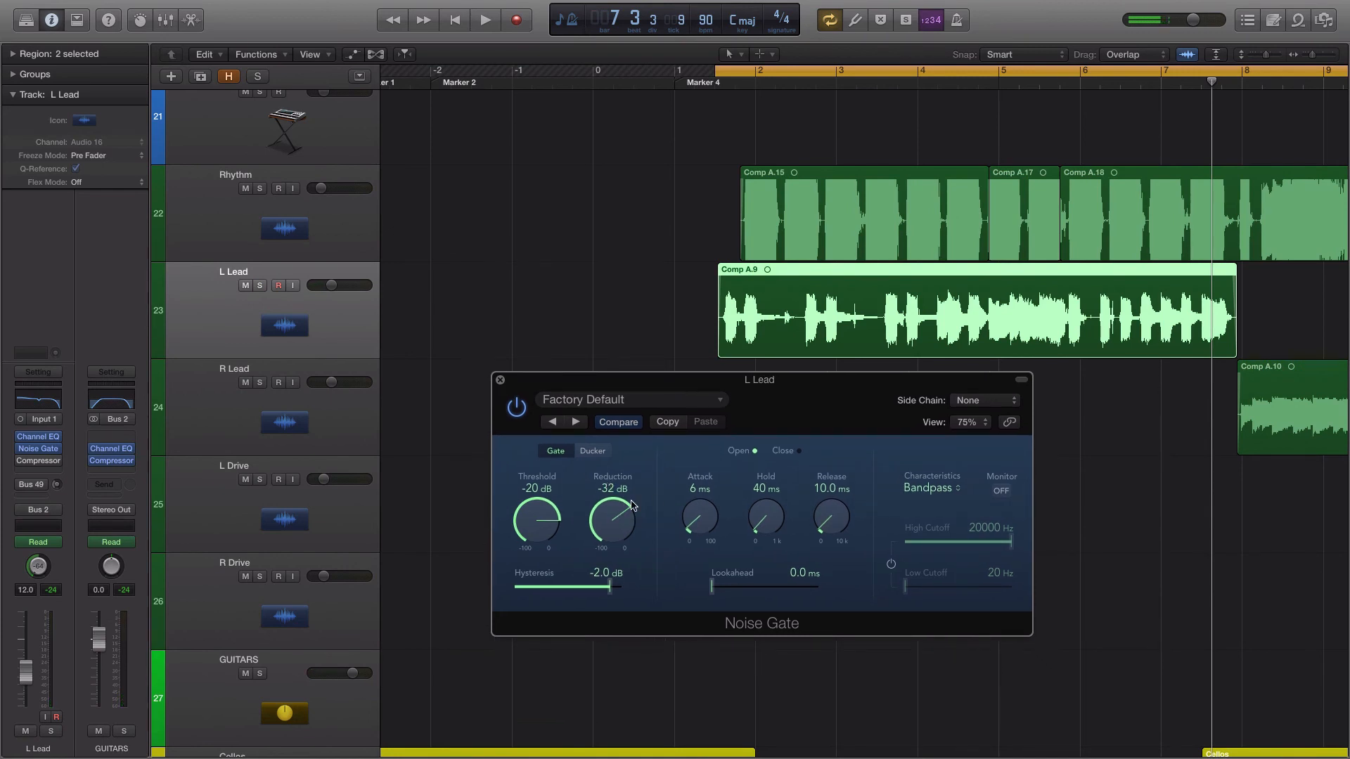
drag(667, 387, 707, 440)
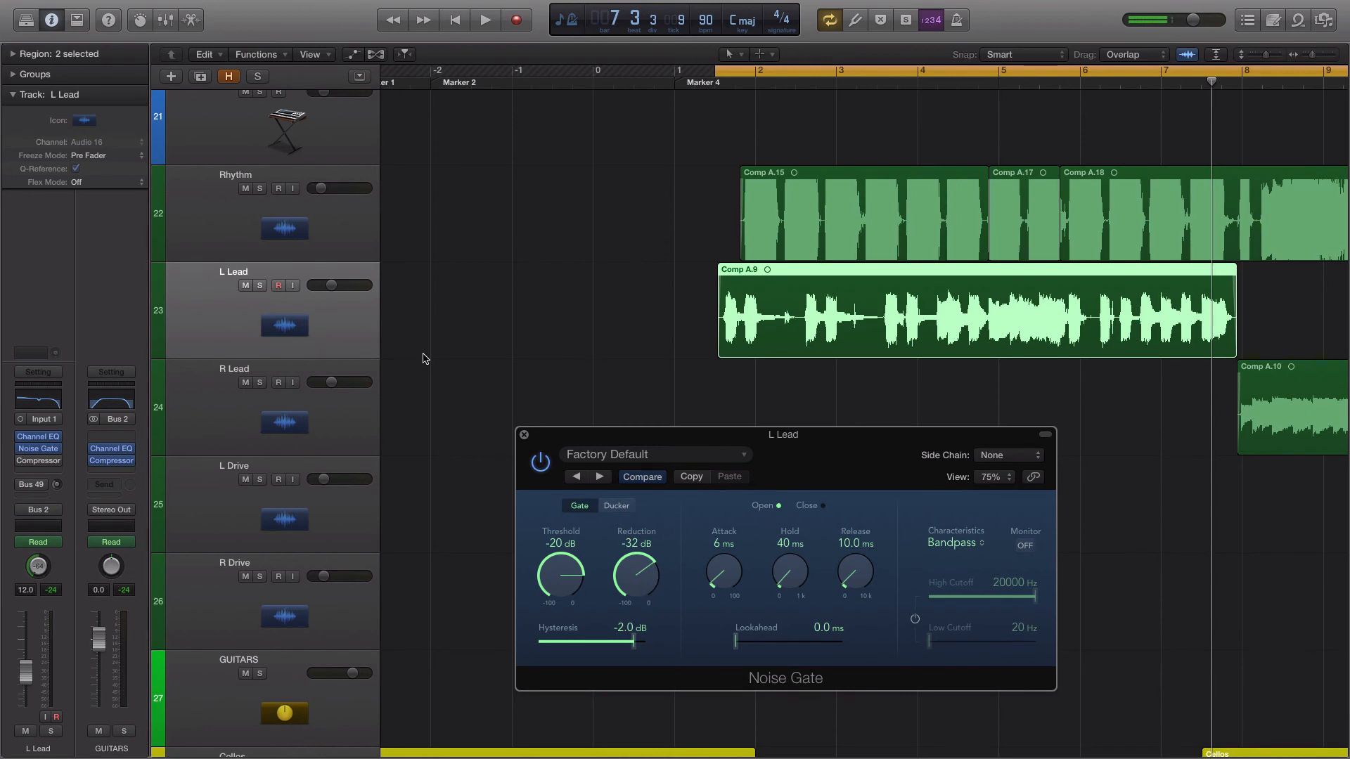
scroll(379, 345, down, 10)
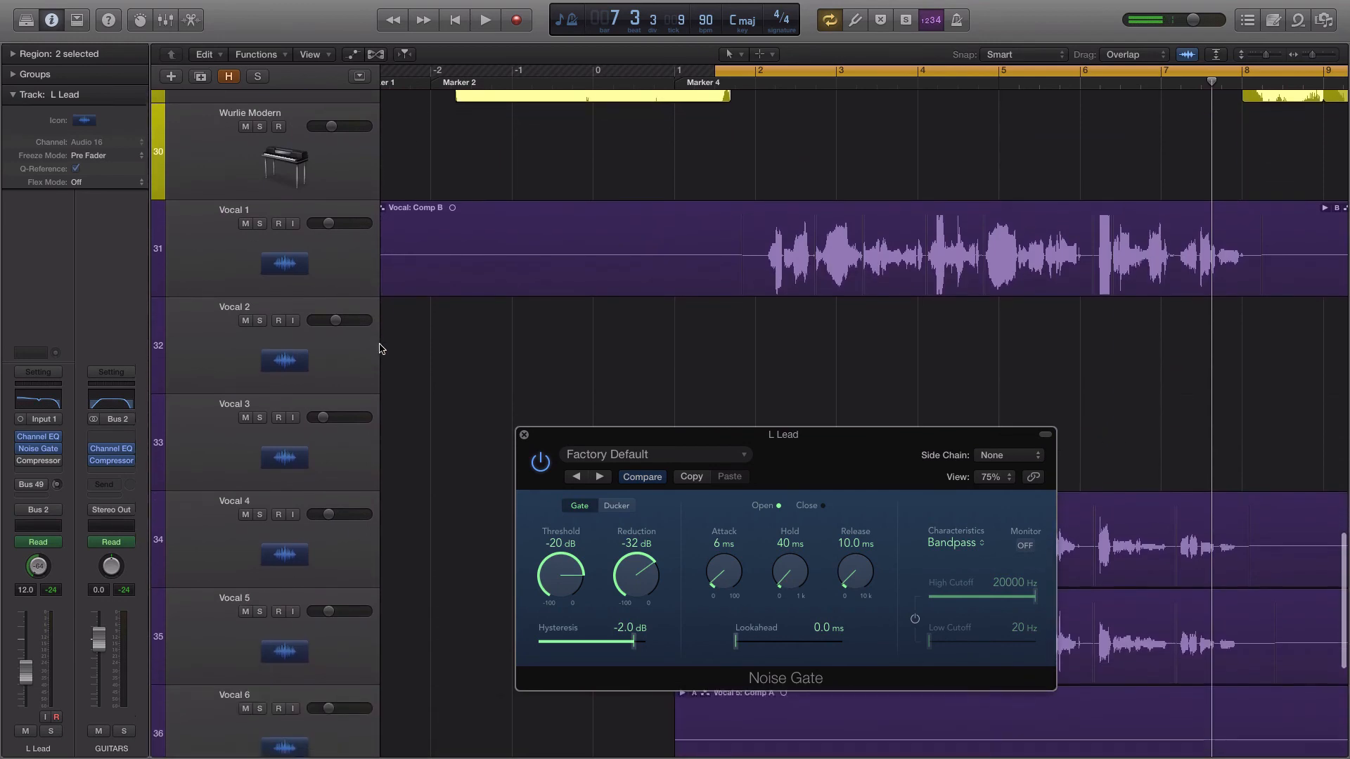
scroll(375, 350, up, 8)
scroll(374, 350, up, 5)
scroll(375, 350, down, 3)
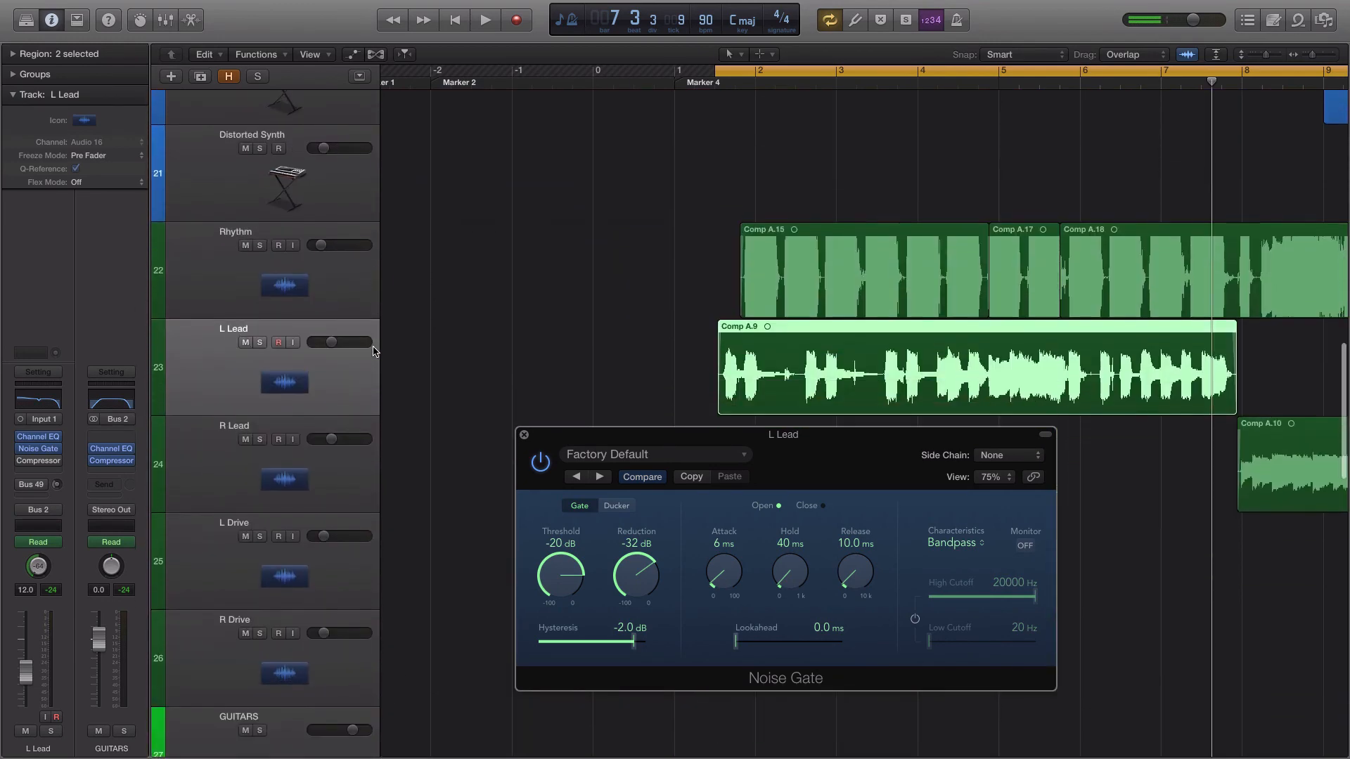
Step: Play the full mix and compare it with the L Lead Noise Gate bypassed and re-enabled, and stop playback
key(space)
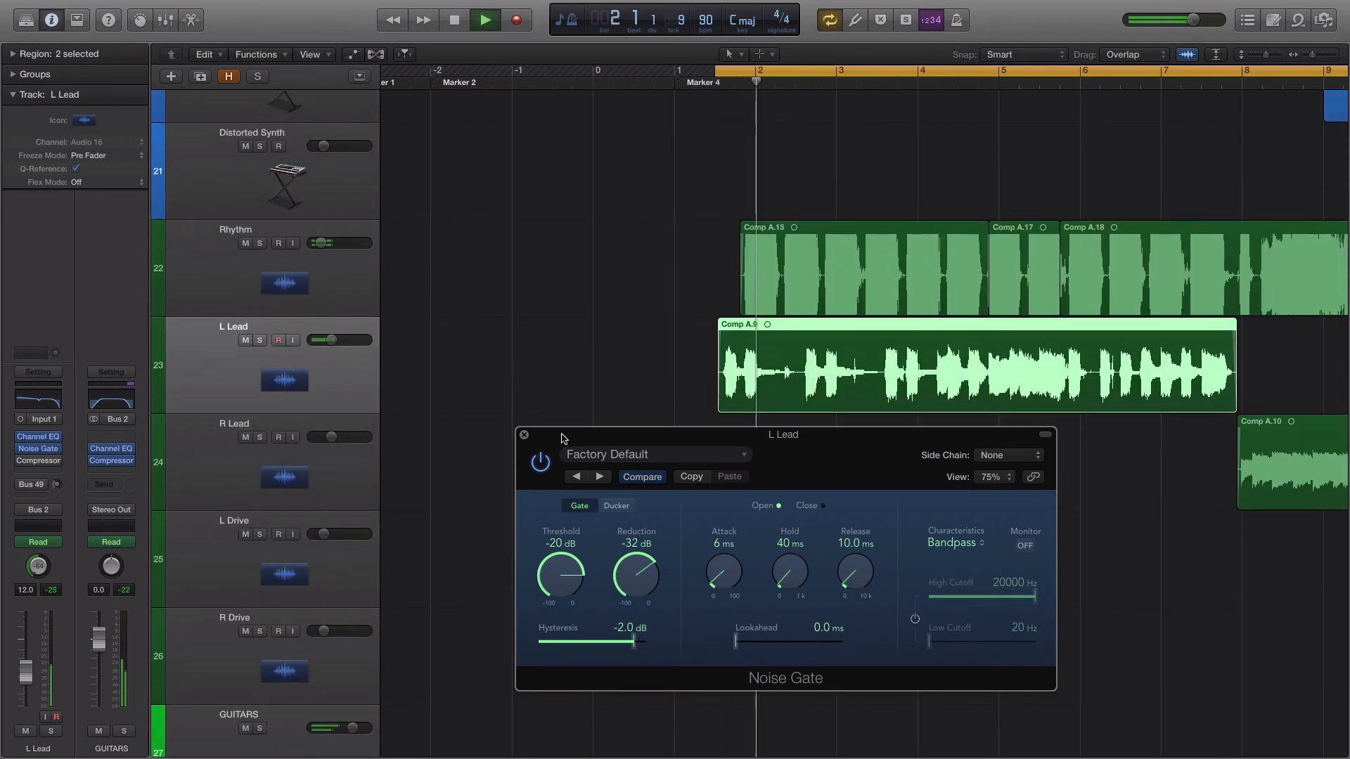
drag(602, 443, 563, 450)
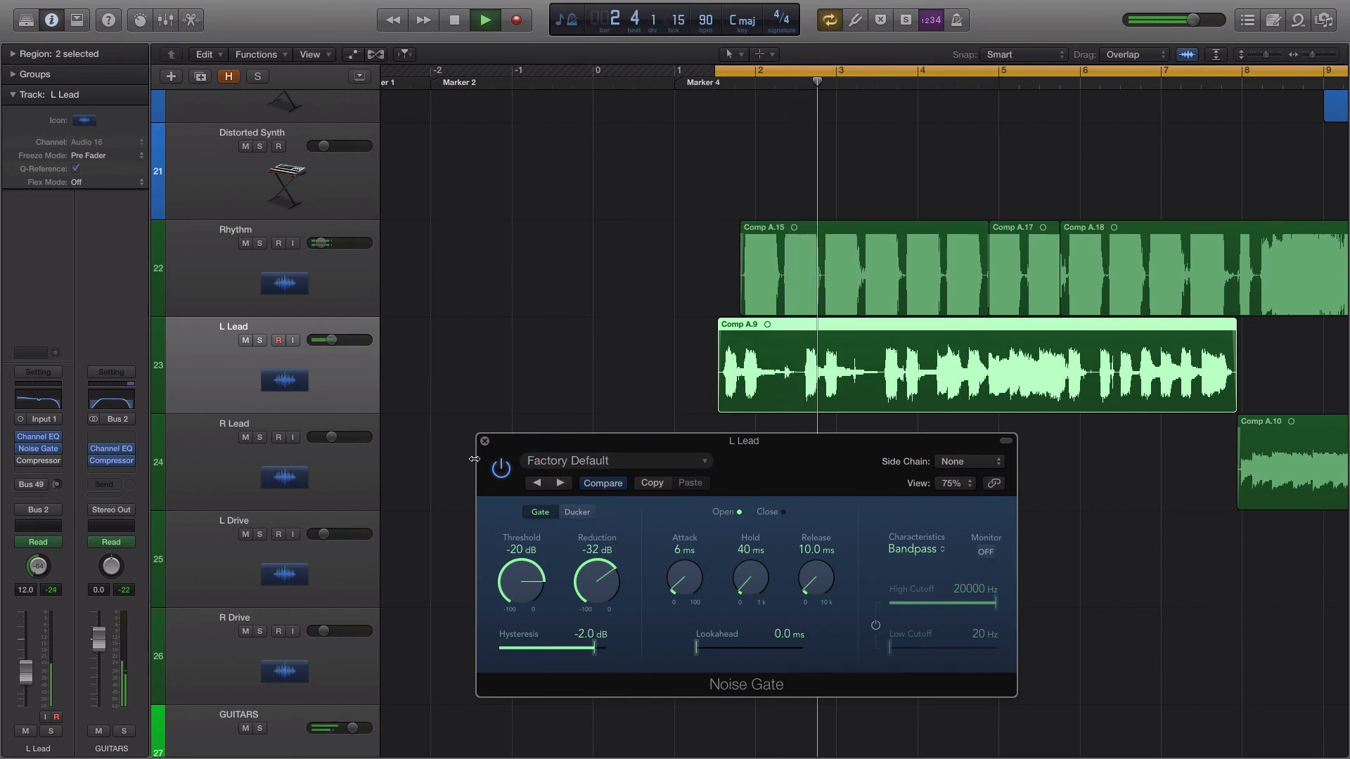
click(504, 471)
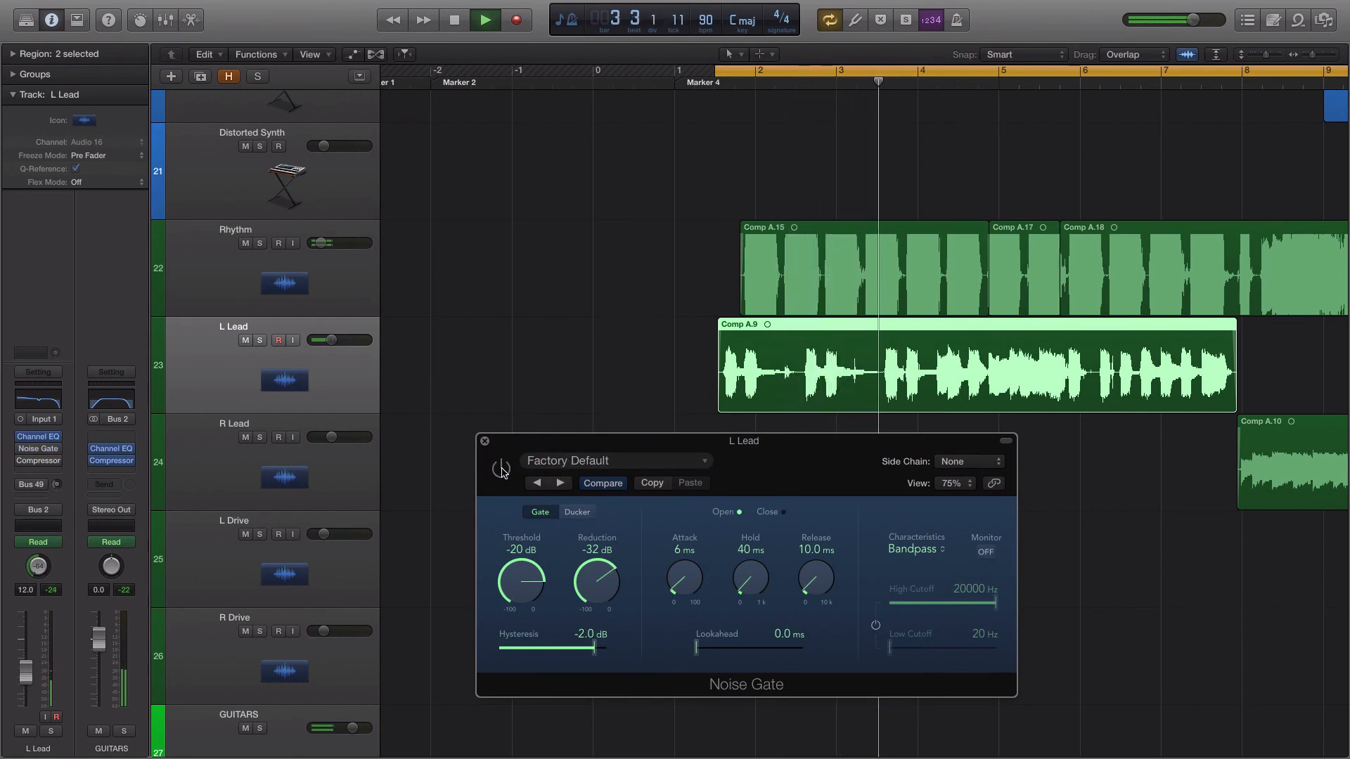
click(501, 469)
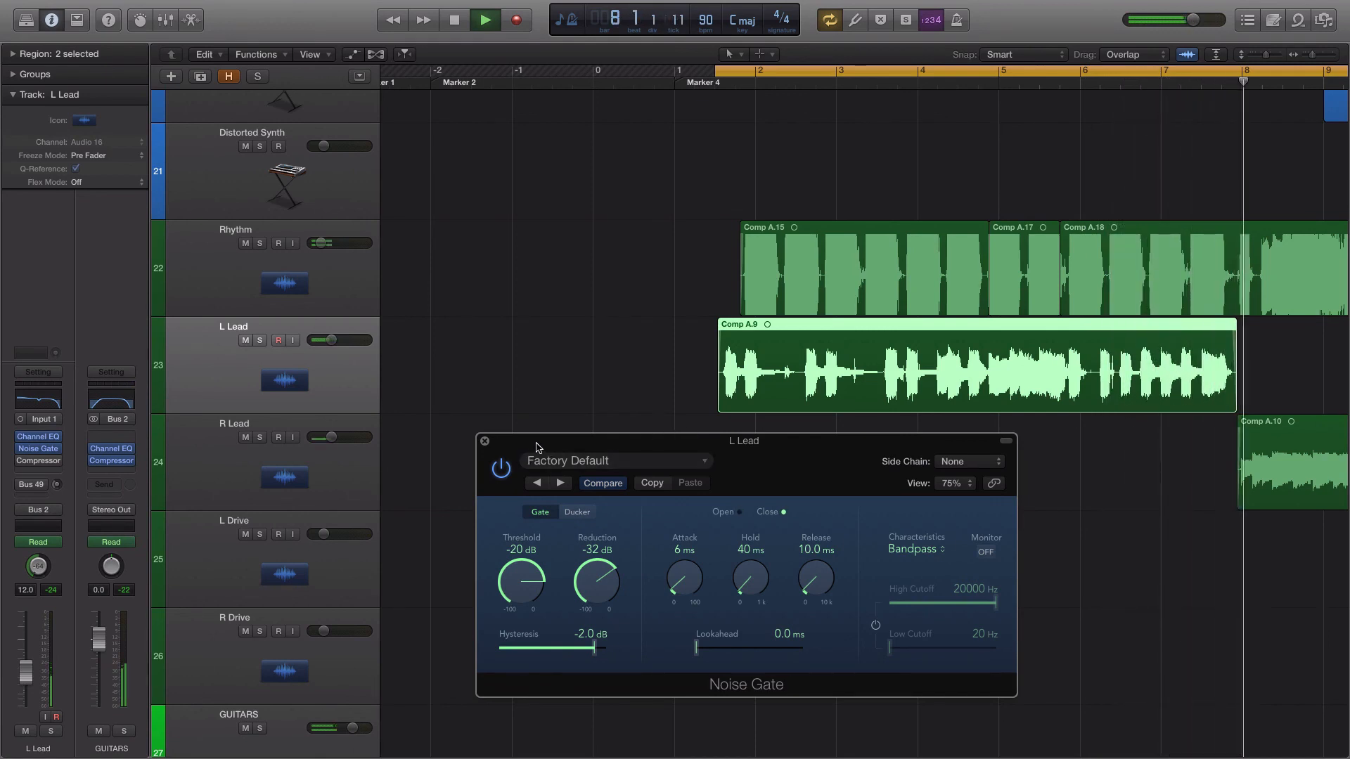
key(space)
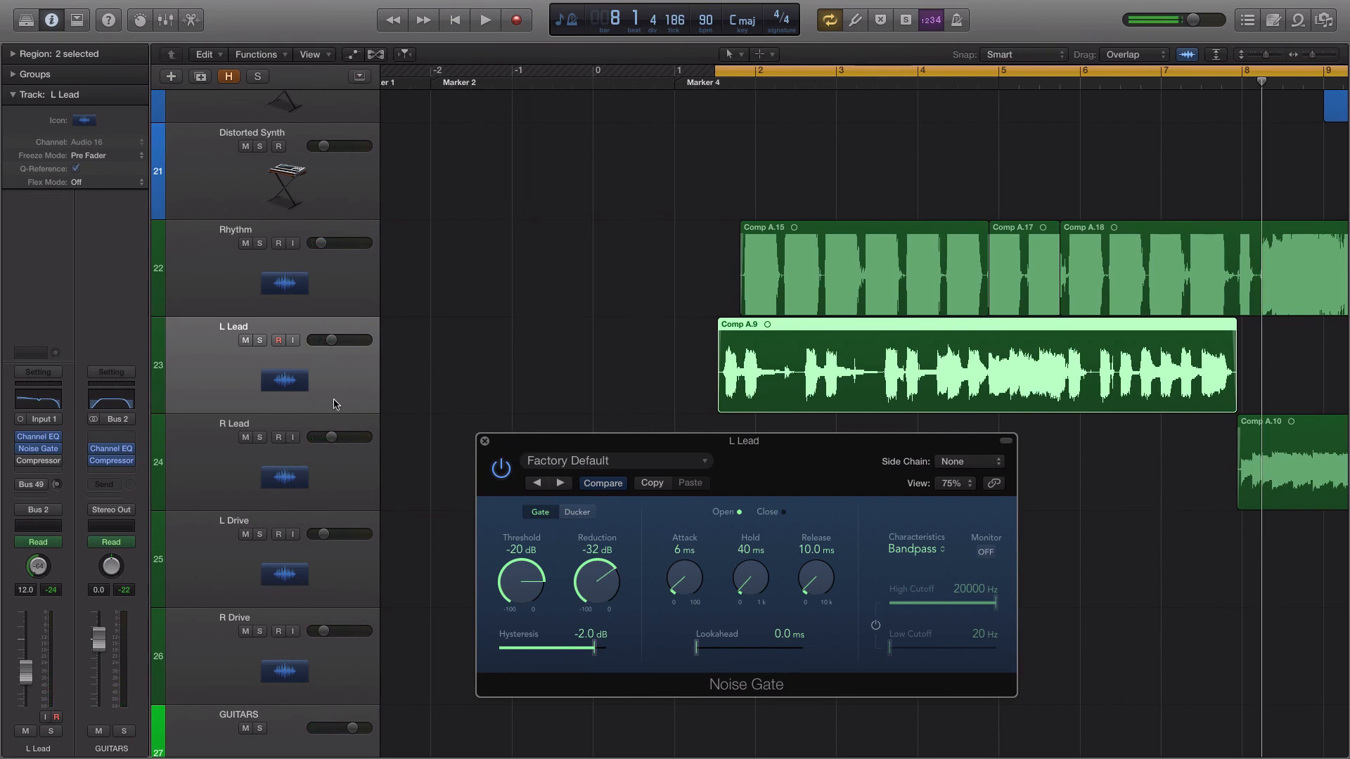
Step: Close the L Lead Noise Gate window and zoom the arrangement out to show the guitar regions across the whole song
mouse_move(43, 450)
drag(642, 452, 629, 442)
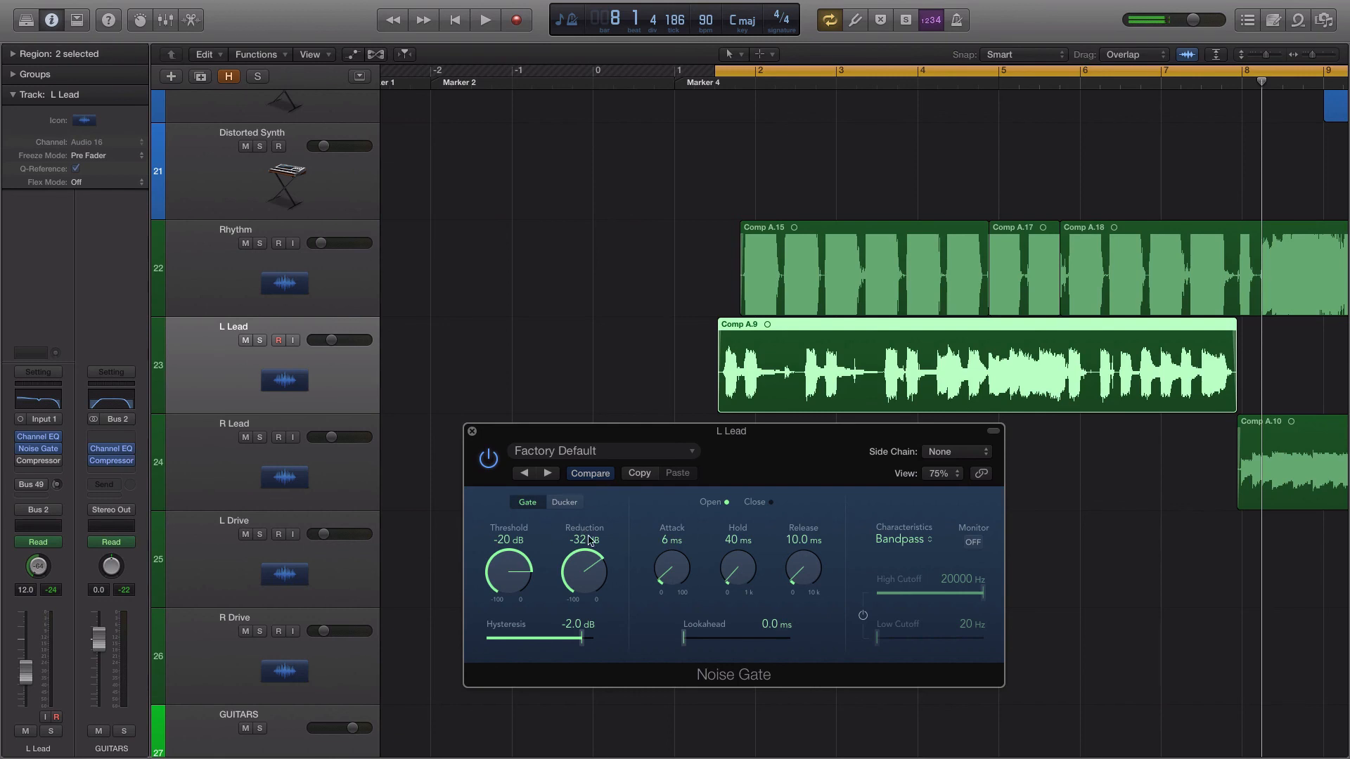
drag(650, 432, 668, 465)
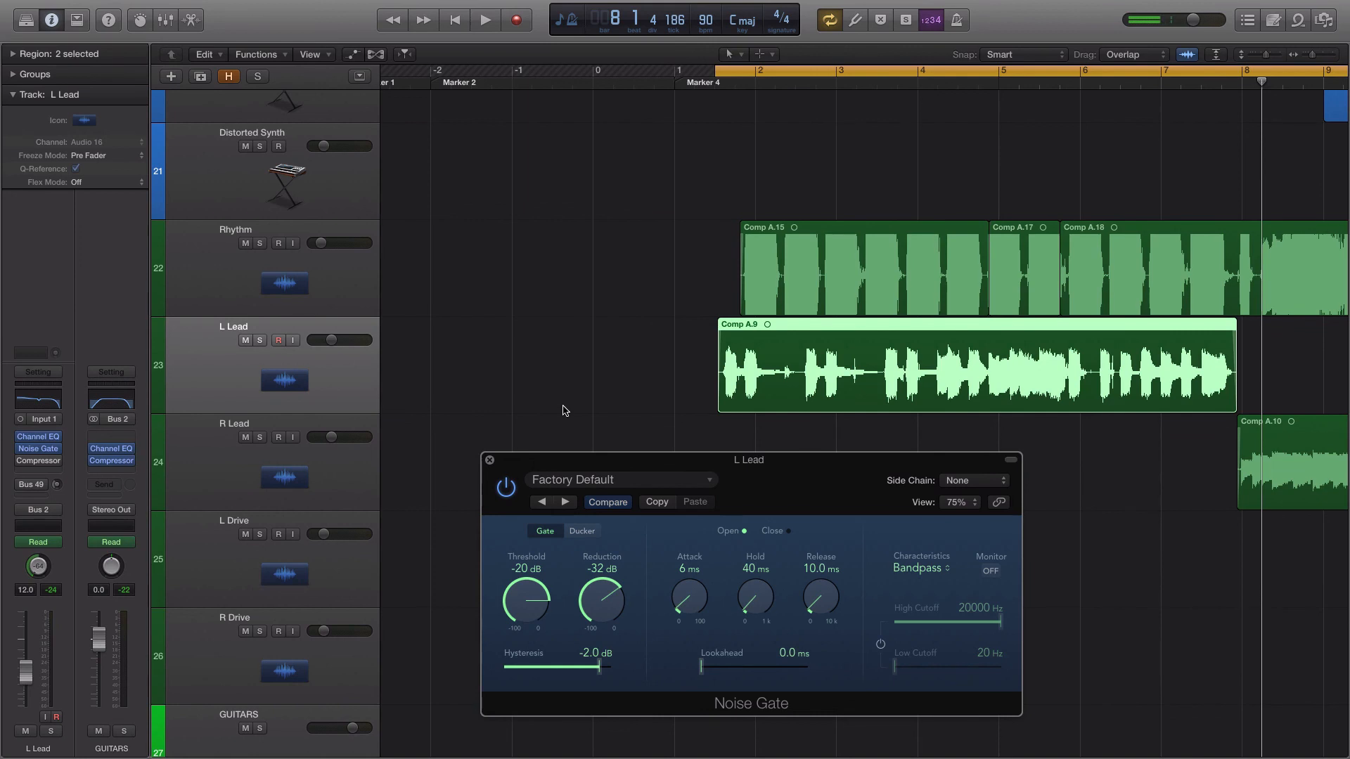
click(490, 460)
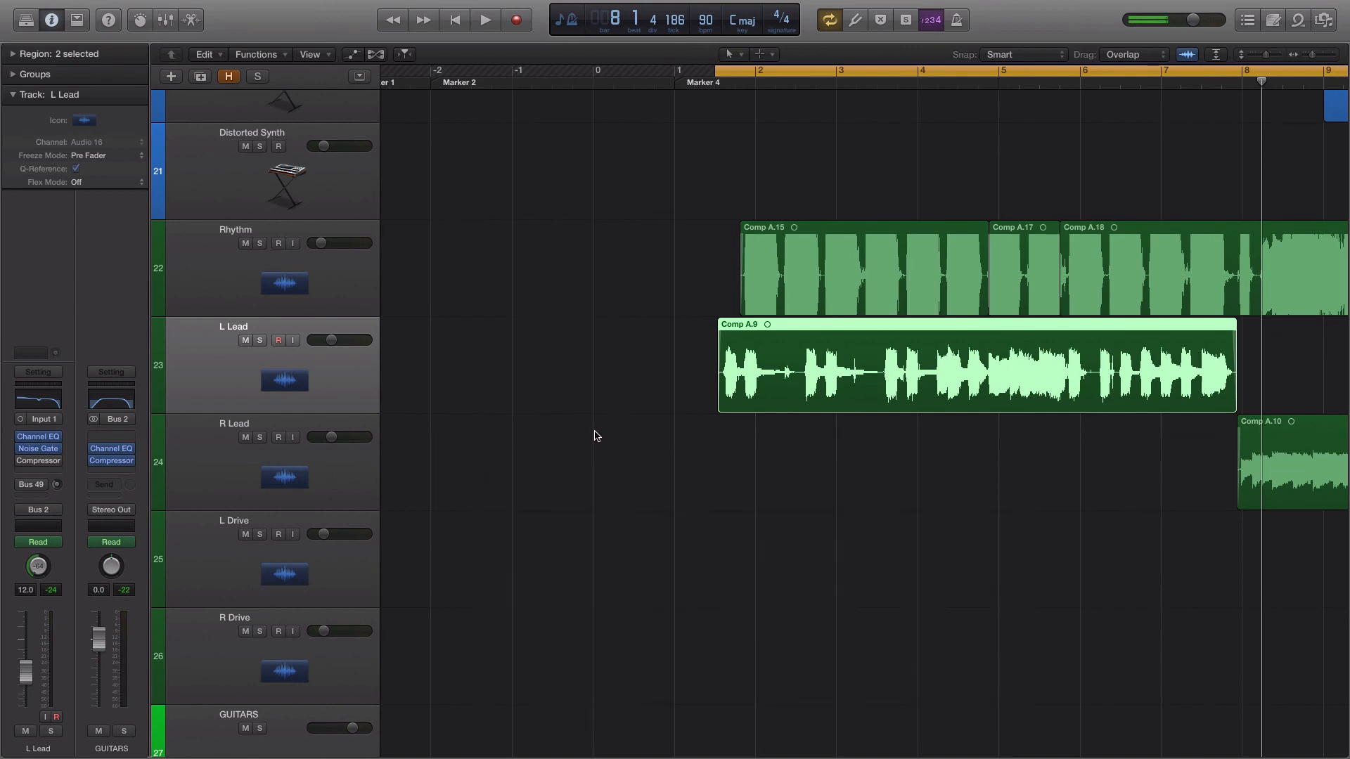
drag(1267, 54, 1304, 55)
scroll(914, 205, down, 2)
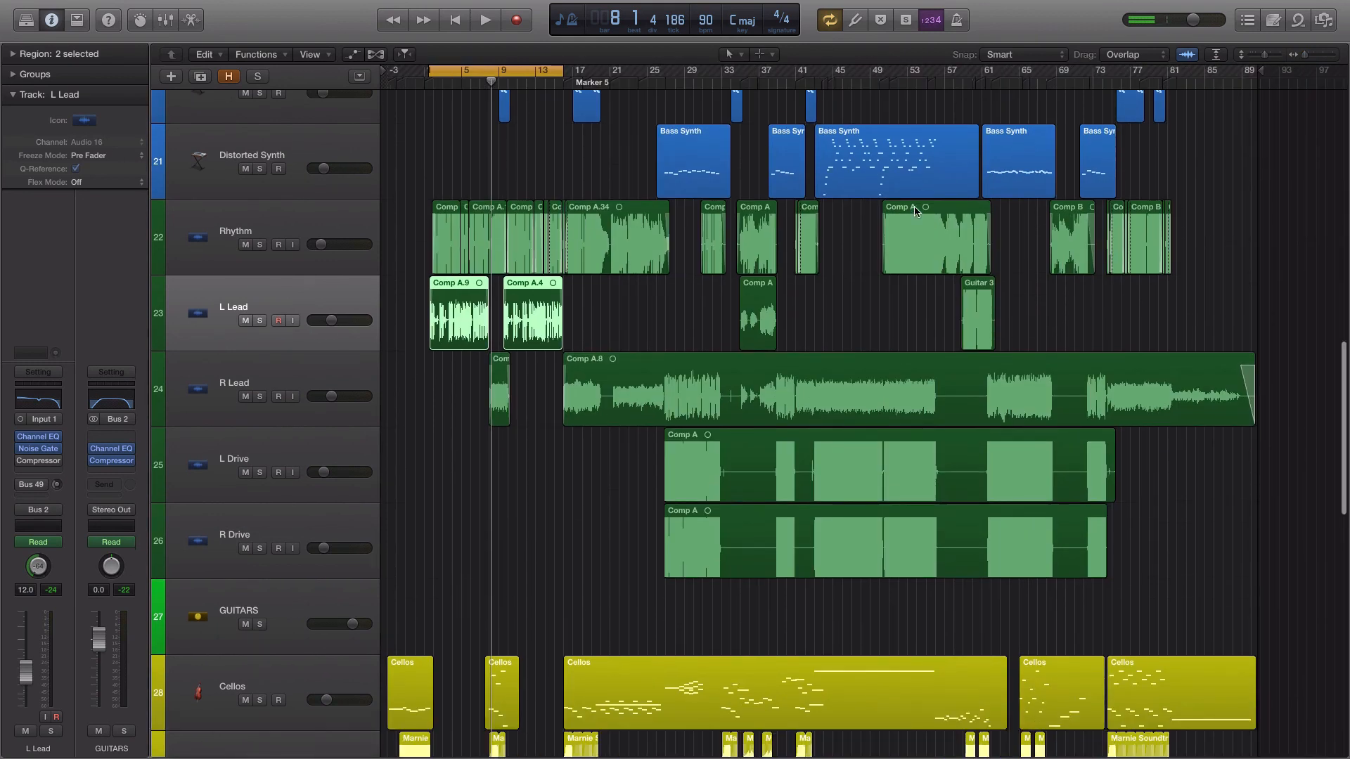